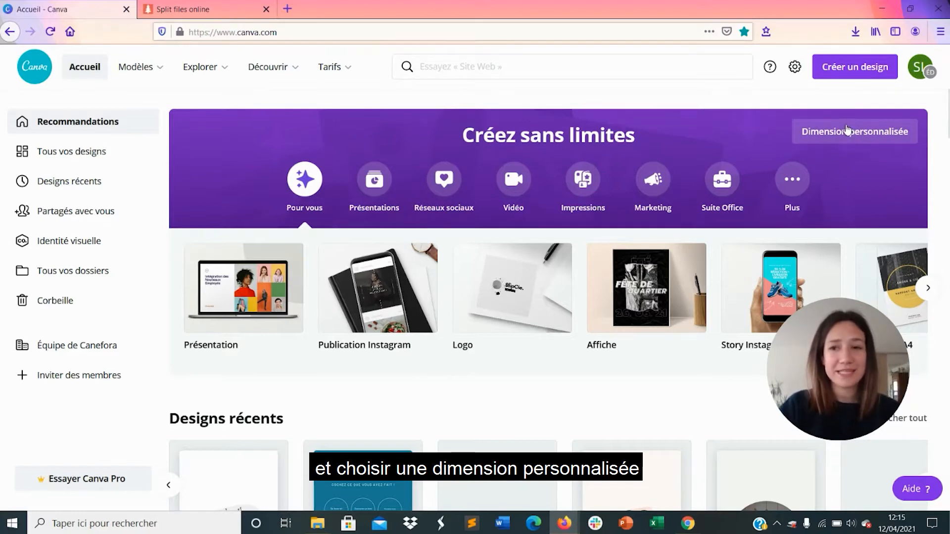
Create a new custom-size design of 3240 × 3240 px
left_click(847, 129)
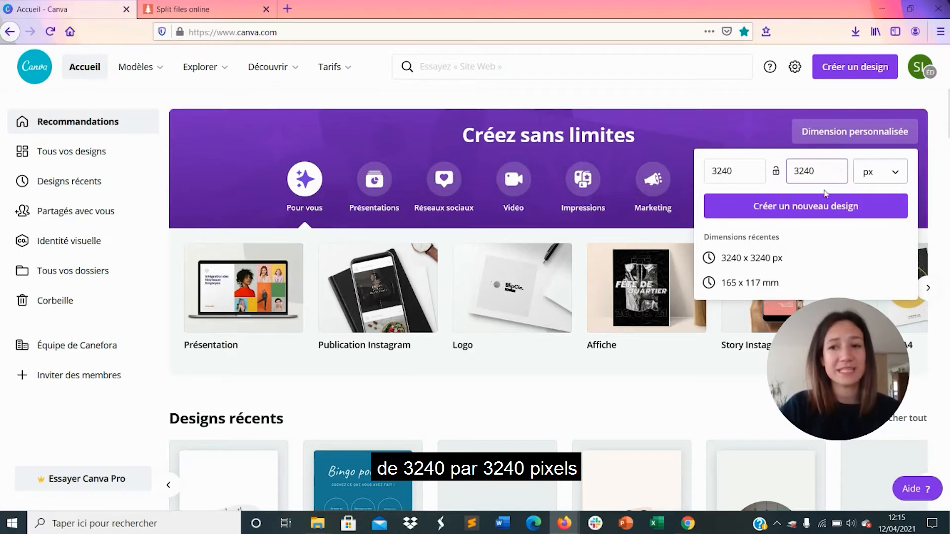
left_click(787, 208)
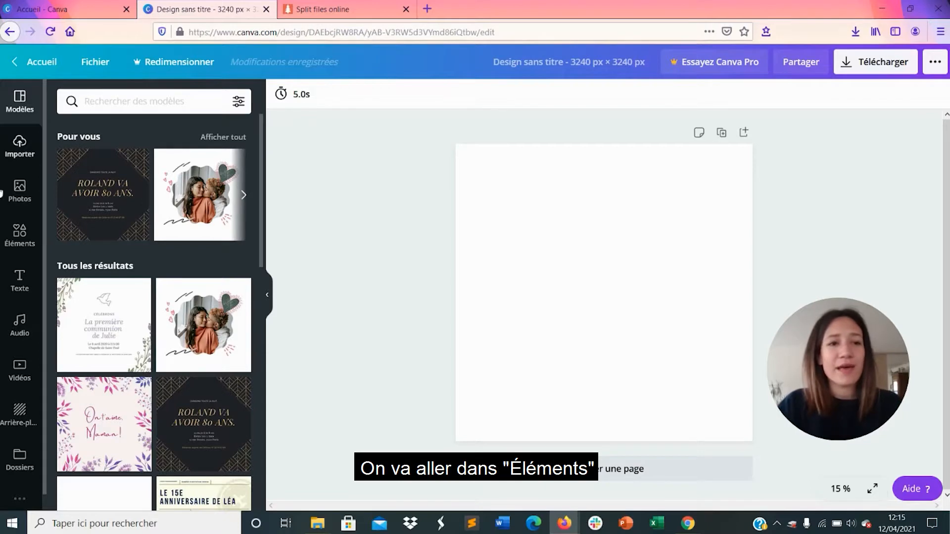
Find the photo grids among the elements and add the three-by-three nine-photo grid to the blank page
left_click(14, 243)
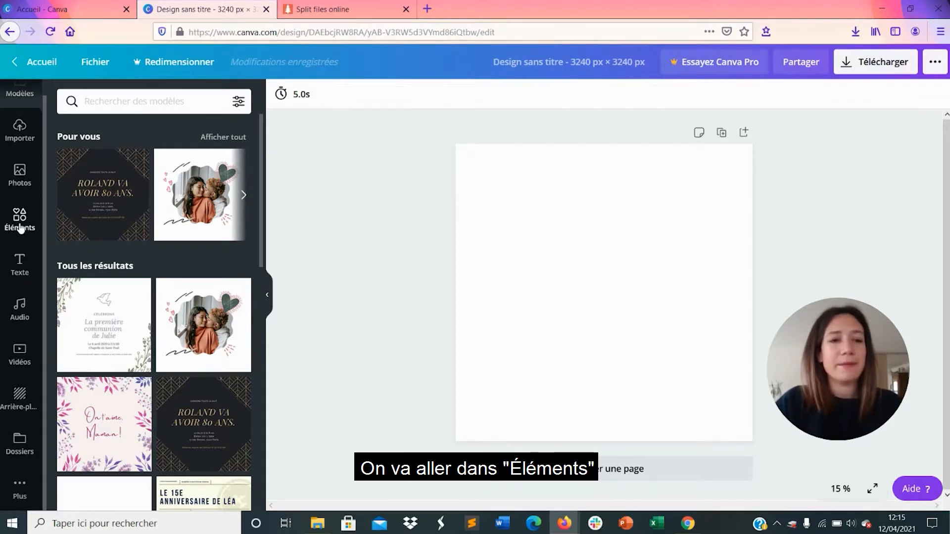
scroll(180, 224, "down", 10)
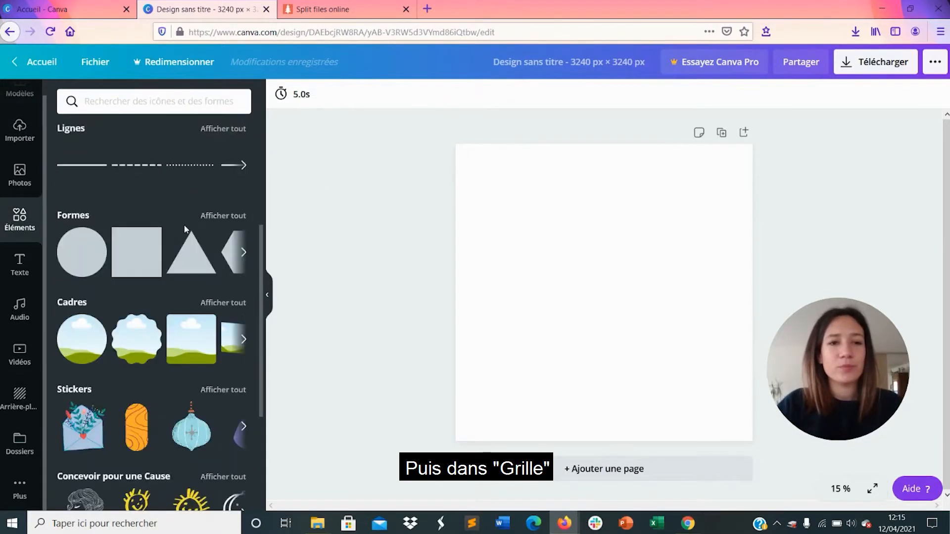
scroll(186, 229, "down", 4)
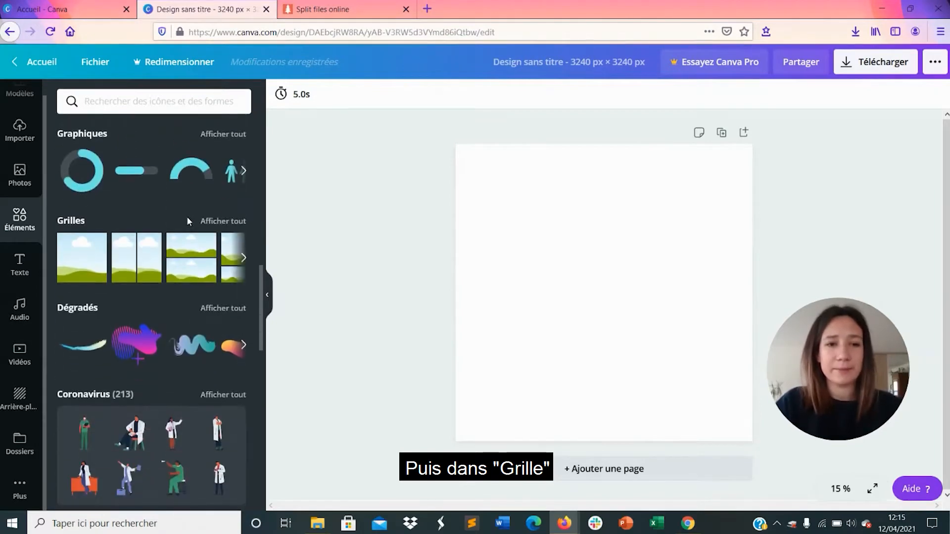
left_click(211, 220)
scroll(208, 215, "down", 5)
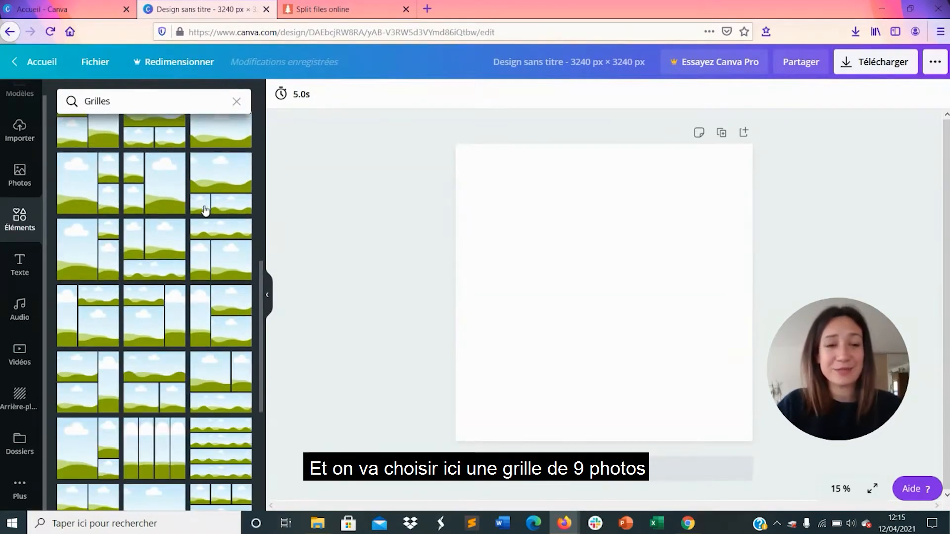
scroll(206, 210, "down", 3)
scroll(205, 210, "down", 3)
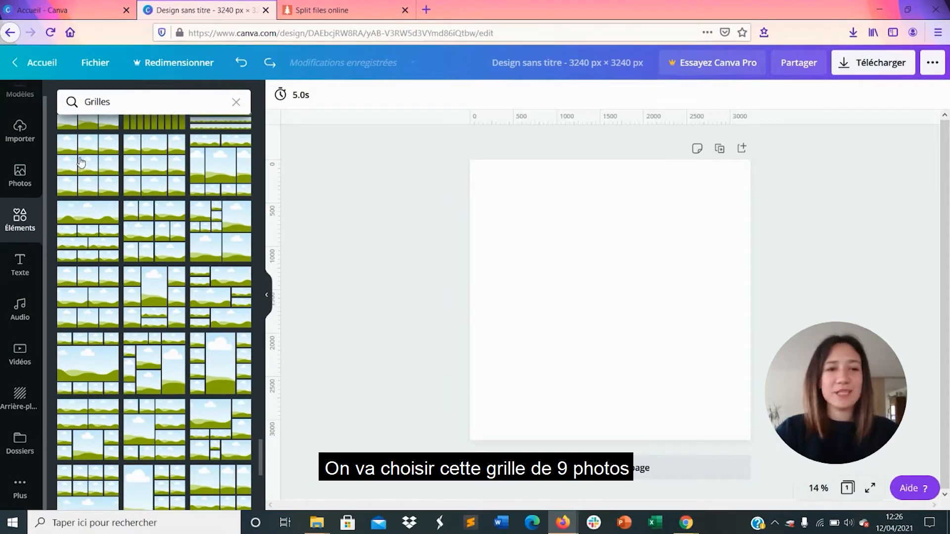
left_click(81, 162)
left_click(395, 210)
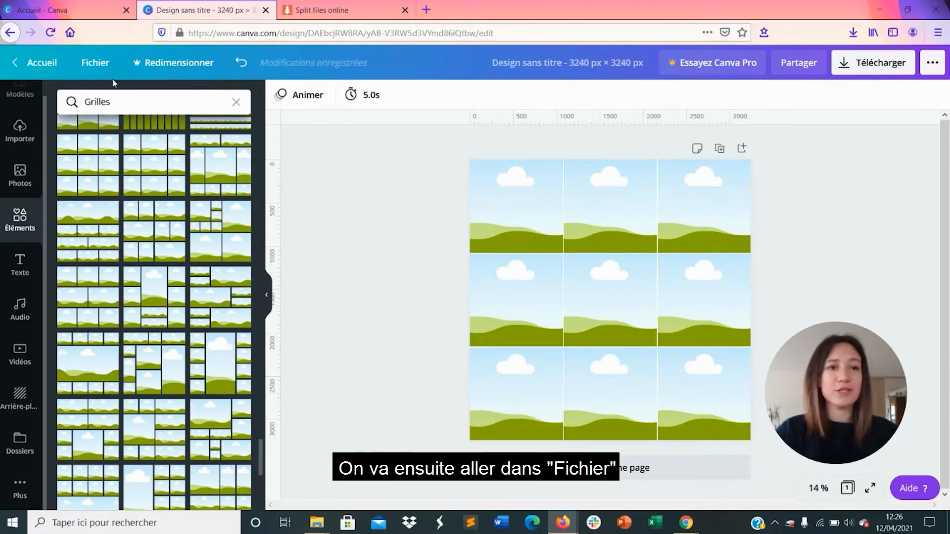
Hide the page rulers and show them again
left_click(95, 63)
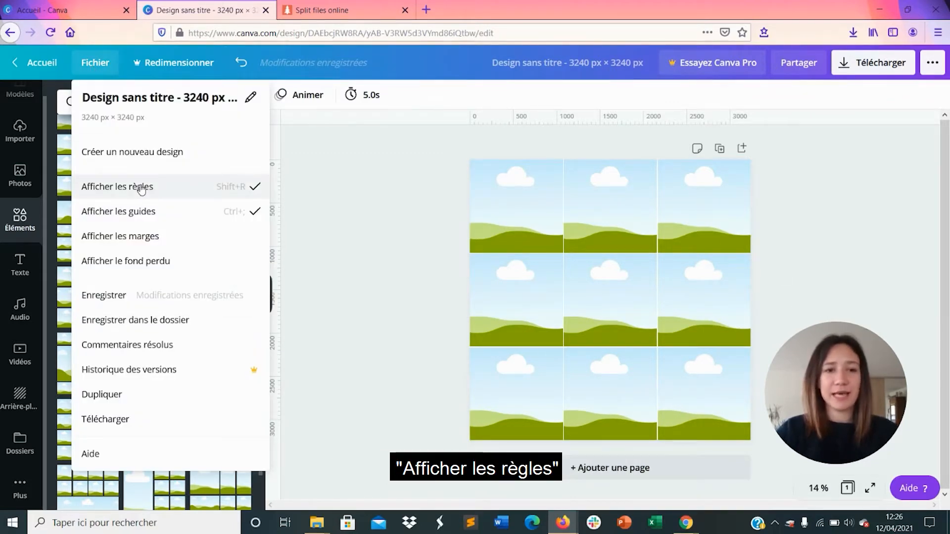
left_click(141, 187)
left_click(95, 75)
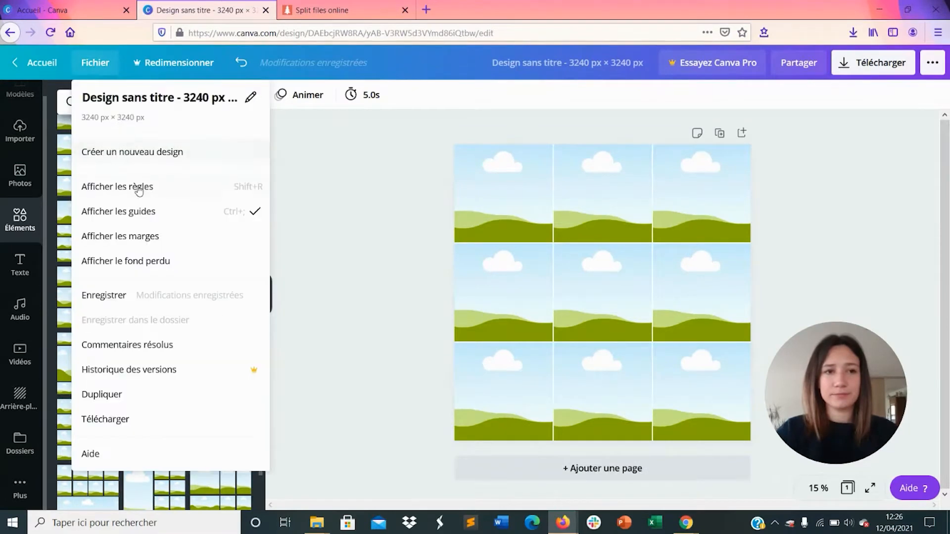
left_click(138, 189)
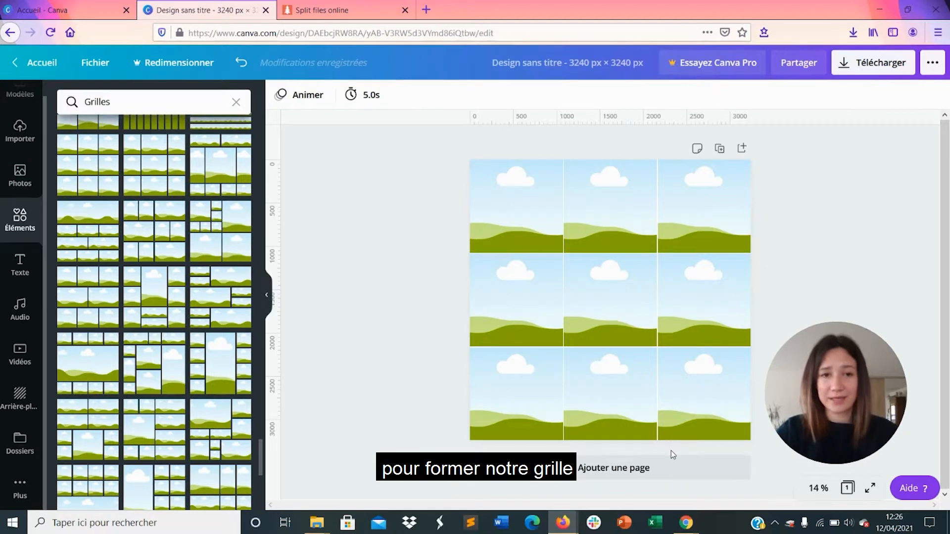
Place two horizontal and two vertical guides on the inner borders of the nine-photo grid, and delete the grid
left_click_drag(495, 117, 512, 255)
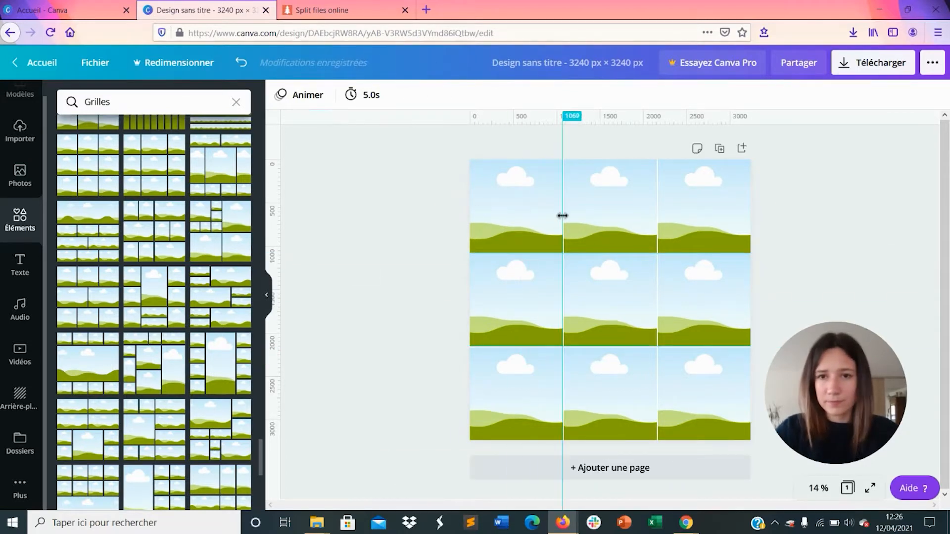
left_click_drag(564, 216, 564, 217)
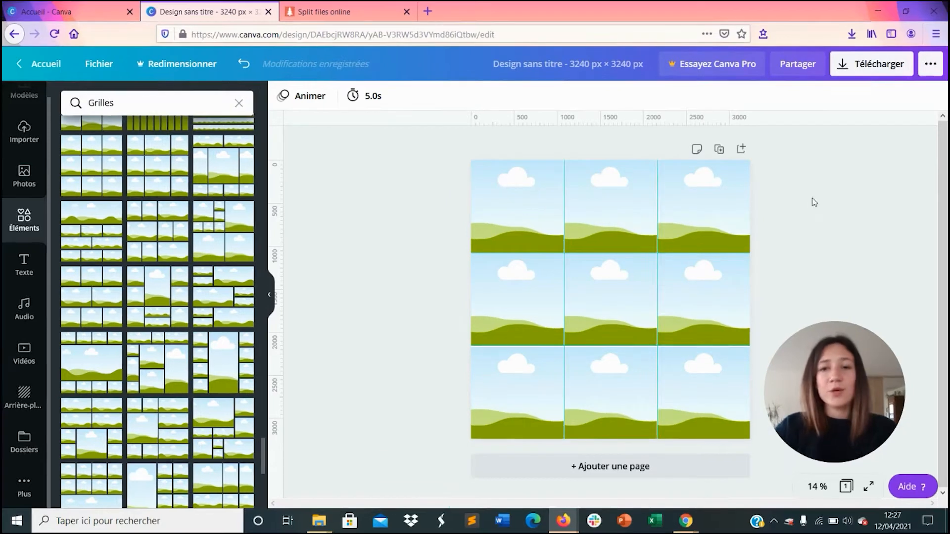
left_click(718, 225)
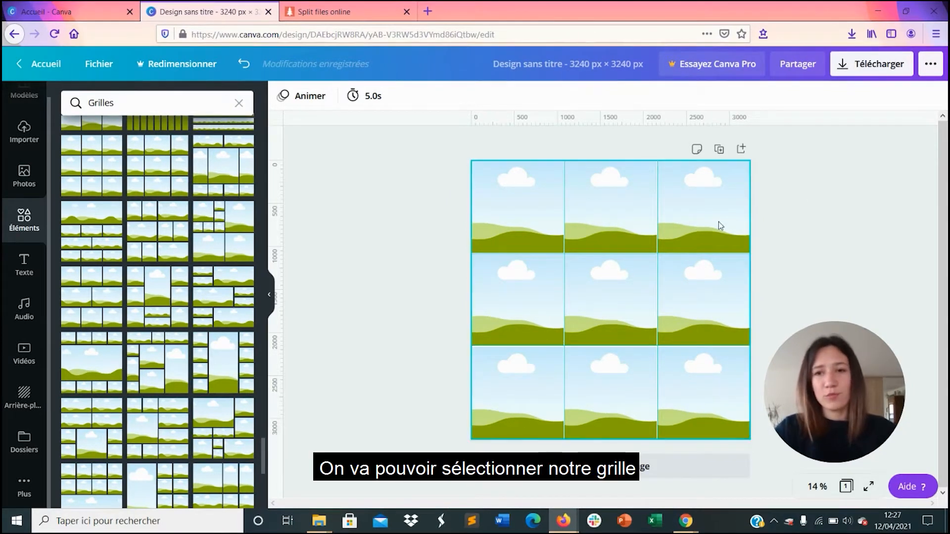
key("Delete")
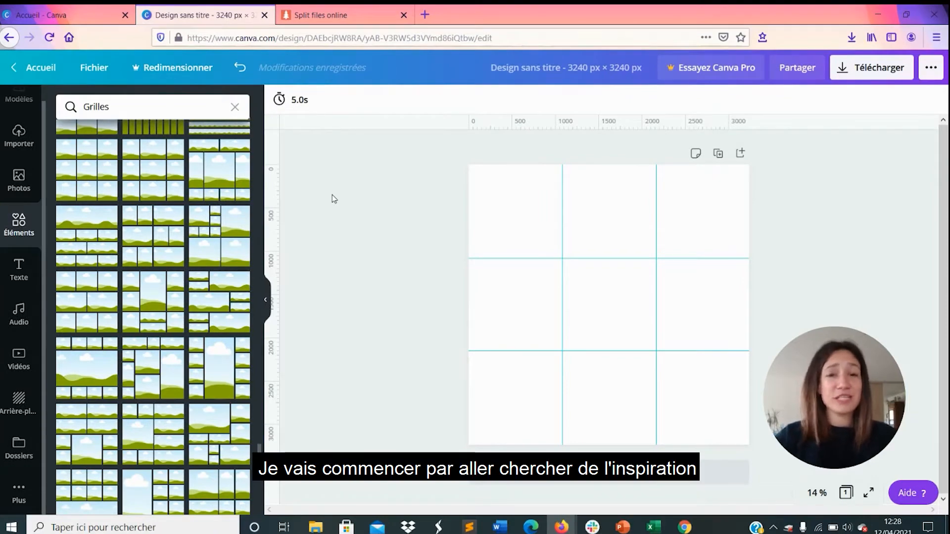
Switch to the Canva home tab and open the gallery of Instagram post templates
left_click(101, 9)
mouse_move(136, 80)
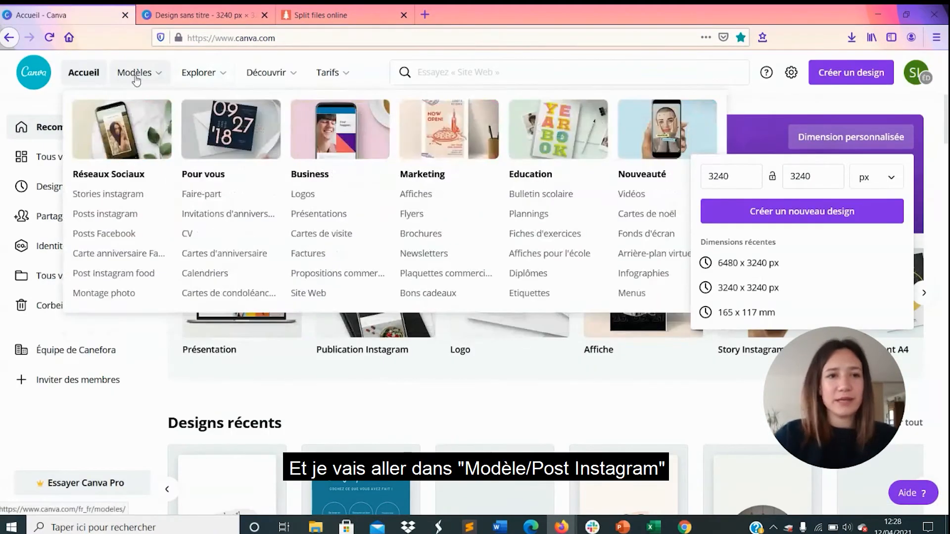
left_click(133, 215)
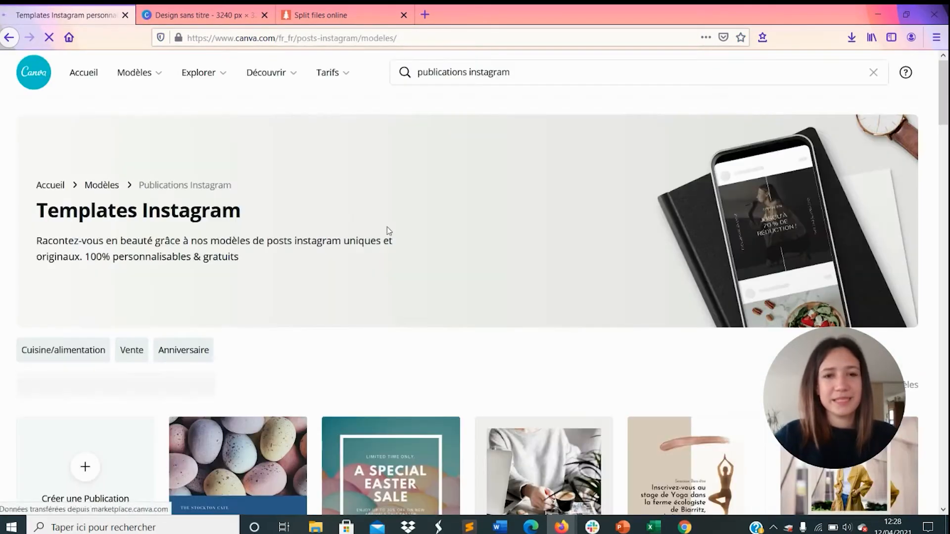
Choose the beige "Premier mois offert pour toute inscription avant le 15 décembre!" template from the gallery and open it for editing
scroll(526, 235, "down", 4)
scroll(526, 236, "down", 5)
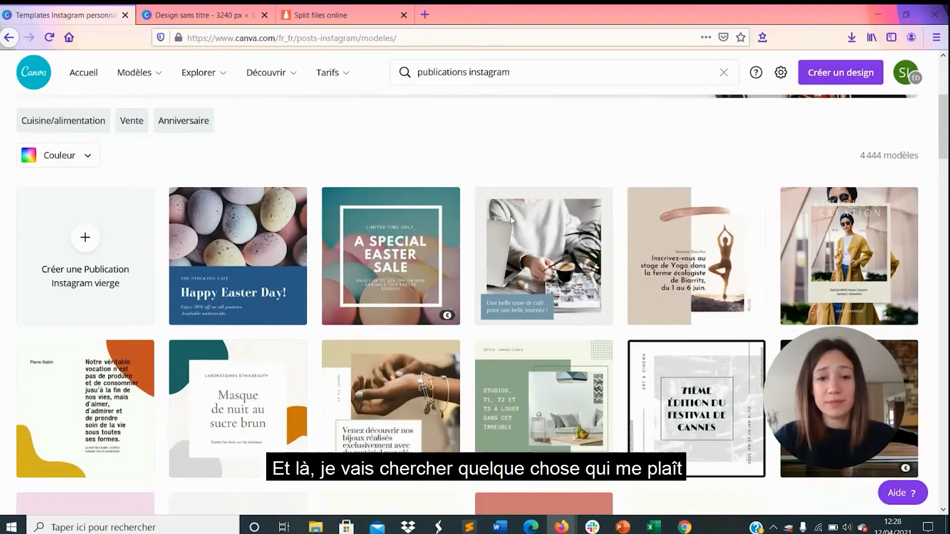
scroll(463, 221, "down", 10)
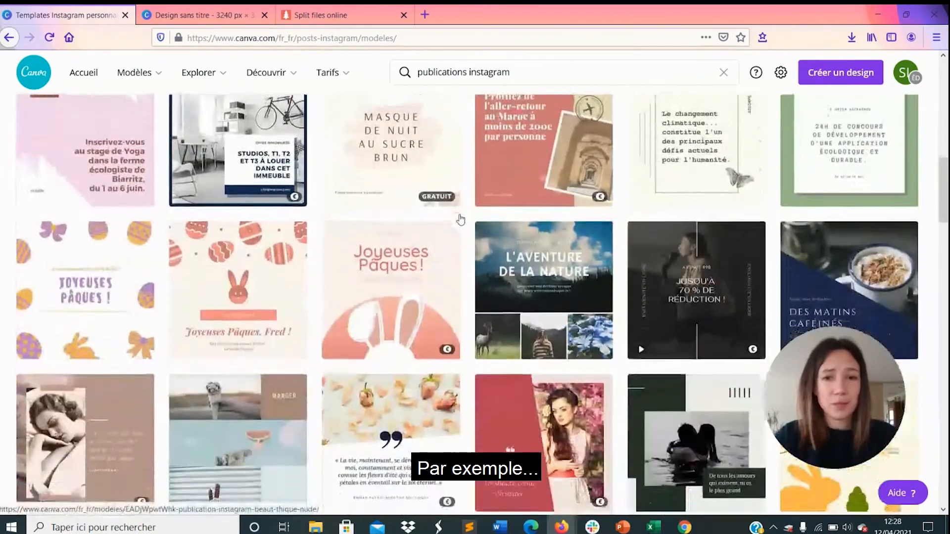
scroll(460, 220, "down", 15)
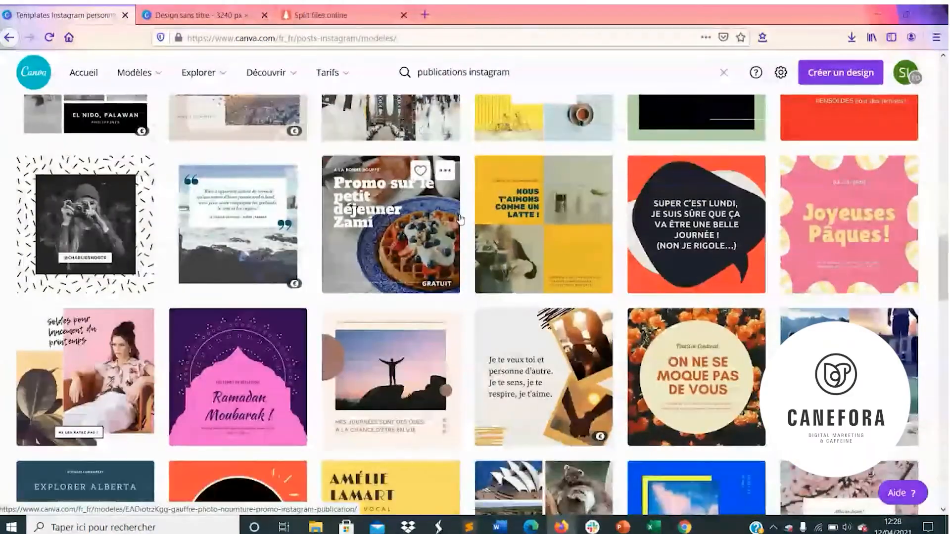
scroll(460, 220, "down", 15)
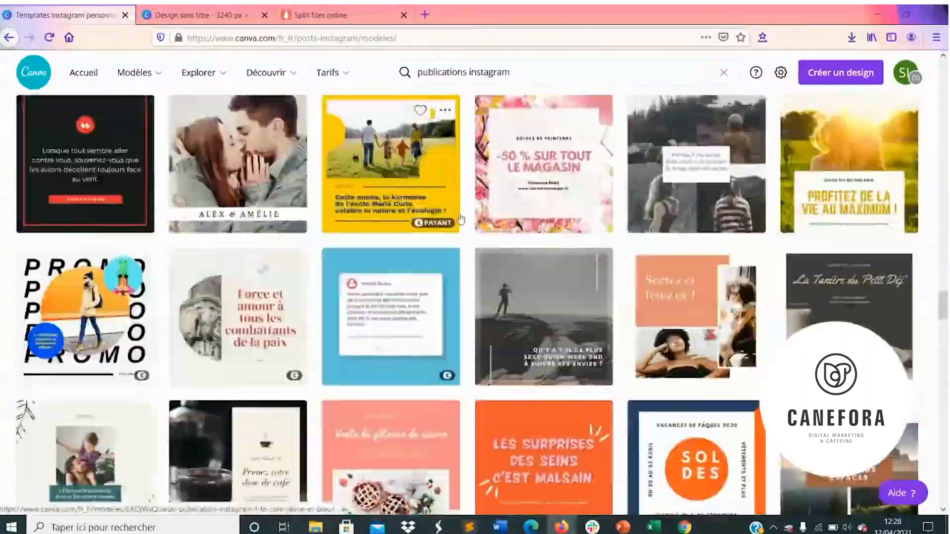
scroll(460, 218, "down", 15)
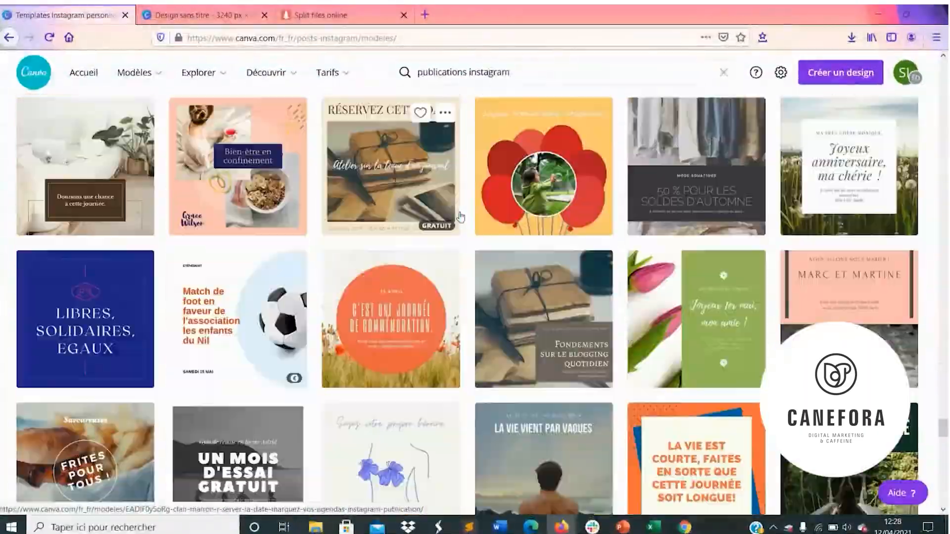
scroll(466, 224, "down", 15)
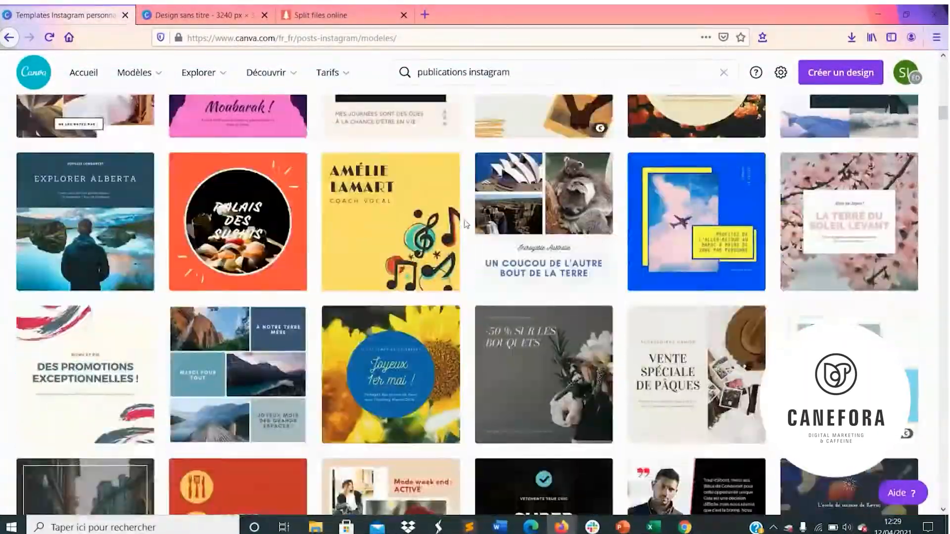
scroll(466, 224, "down", 15)
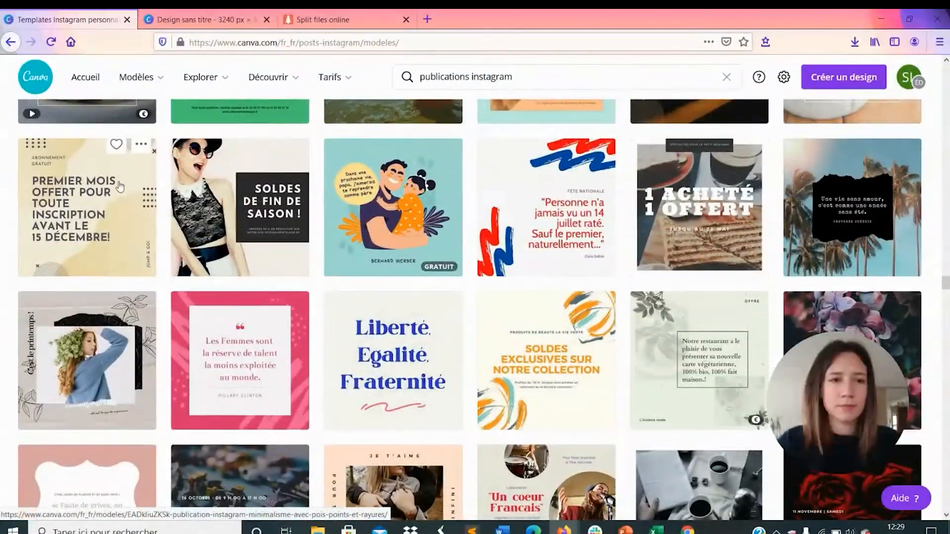
left_click(119, 183)
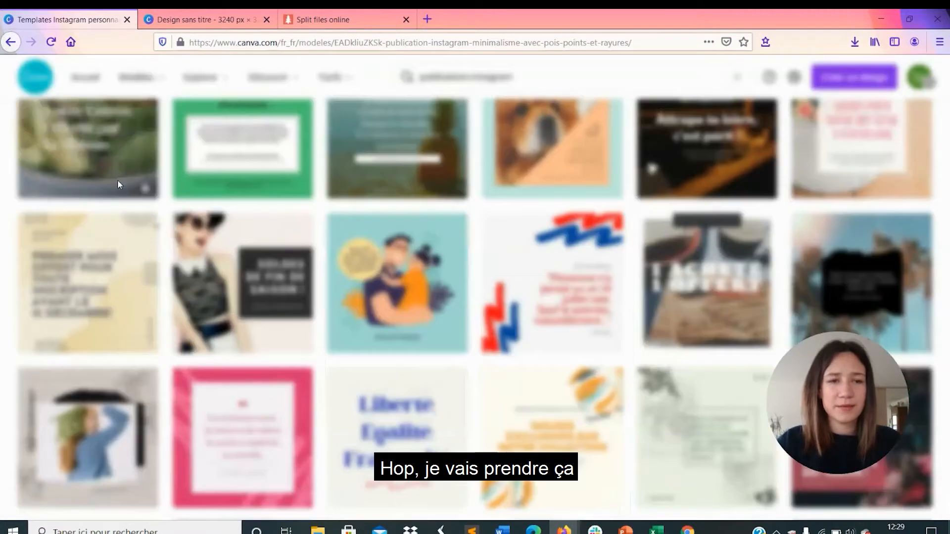
left_click(719, 194)
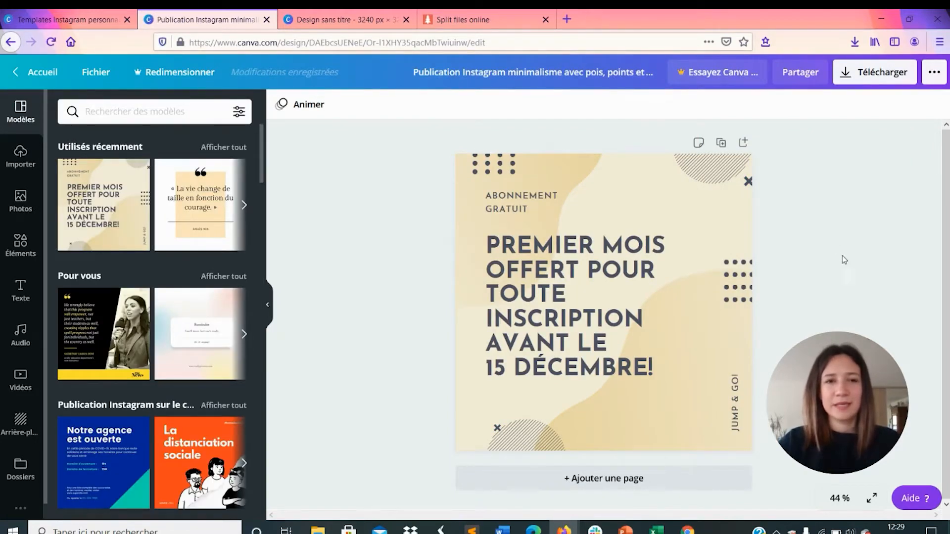
Copy all elements of the beige template and paste them into the 3240 × 3240 px design
left_click_drag(444, 208, 793, 470)
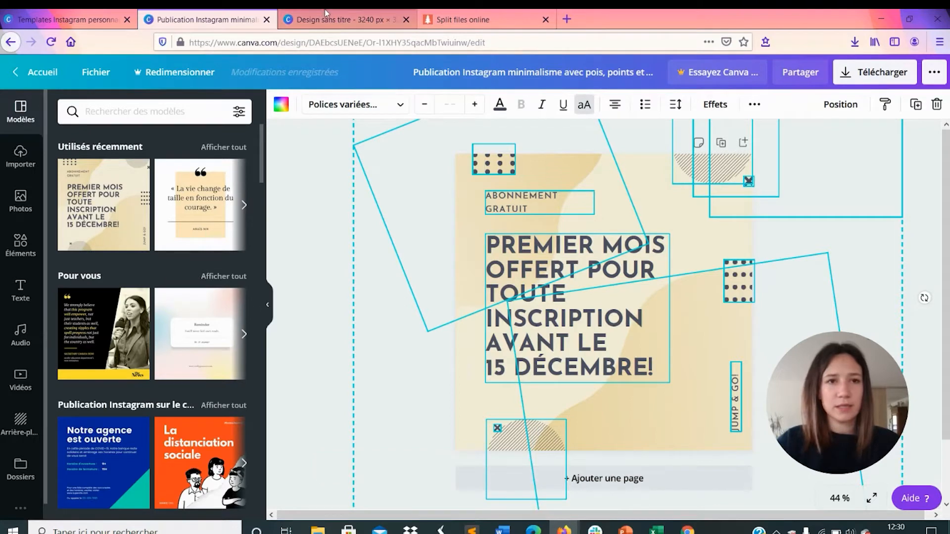
left_click(341, 20)
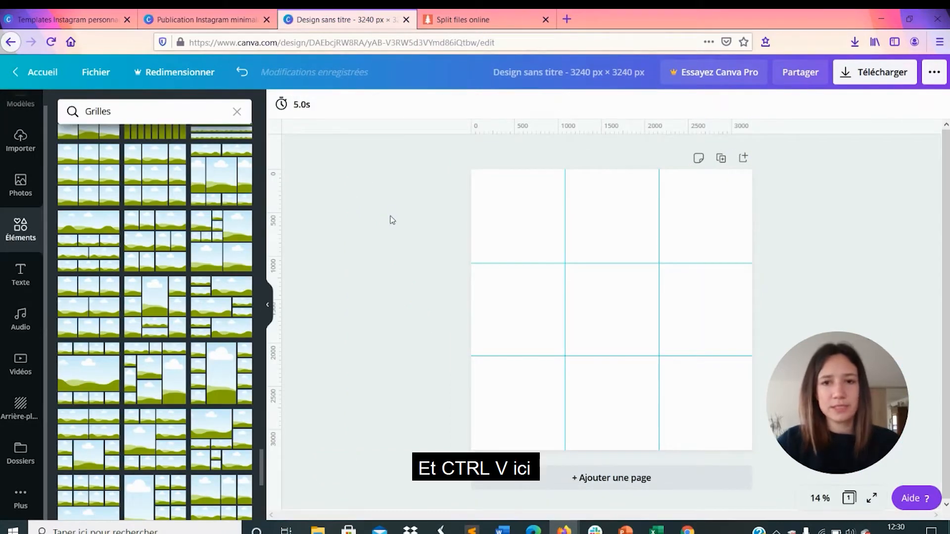
key("ctrl+v")
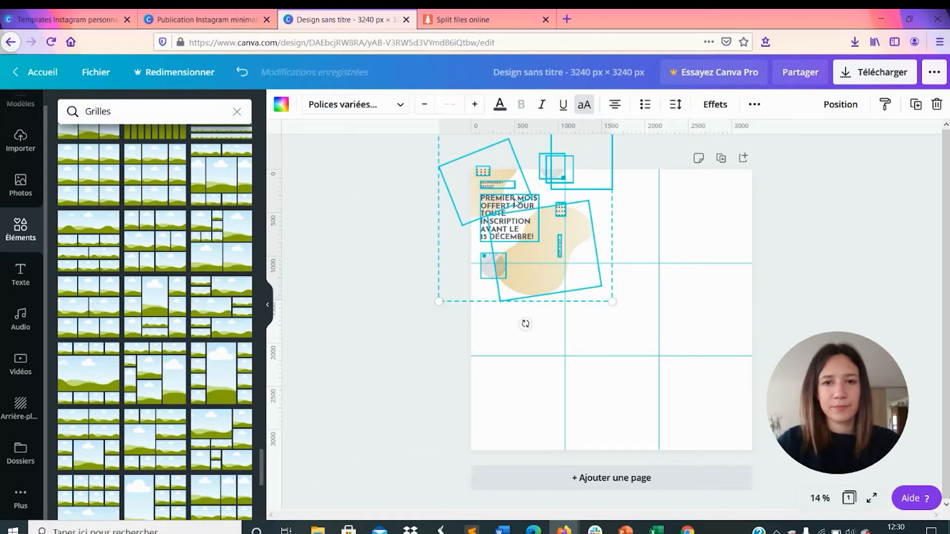
Move the pasted elements to the middle of the page and enlarge them together to cover all nine cells
left_click_drag(516, 203, 614, 293)
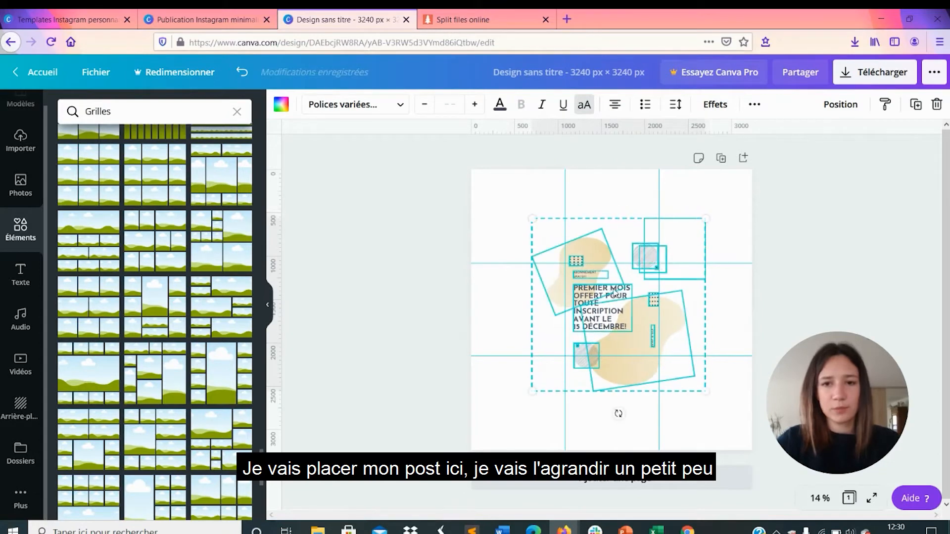
left_click_drag(532, 391, 457, 465)
left_click_drag(705, 218, 768, 155)
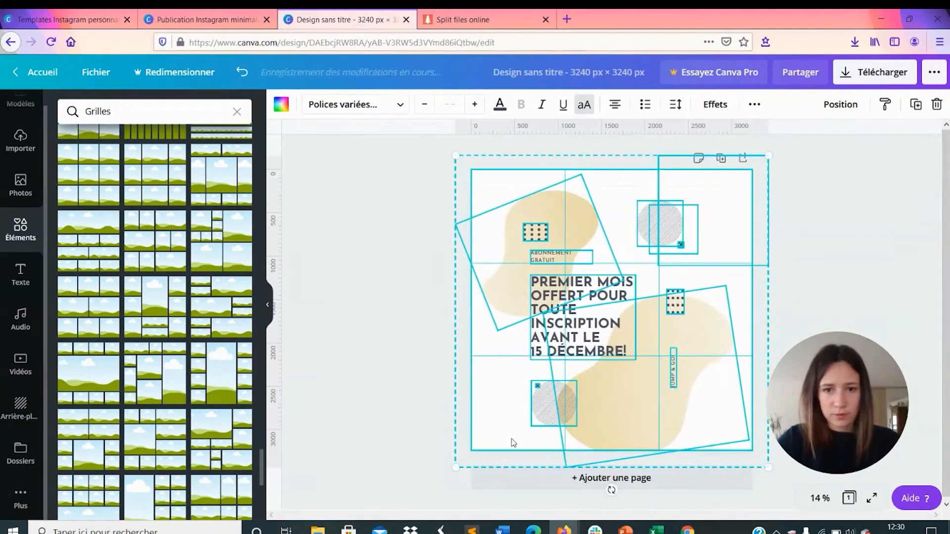
left_click_drag(455, 156, 429, 134)
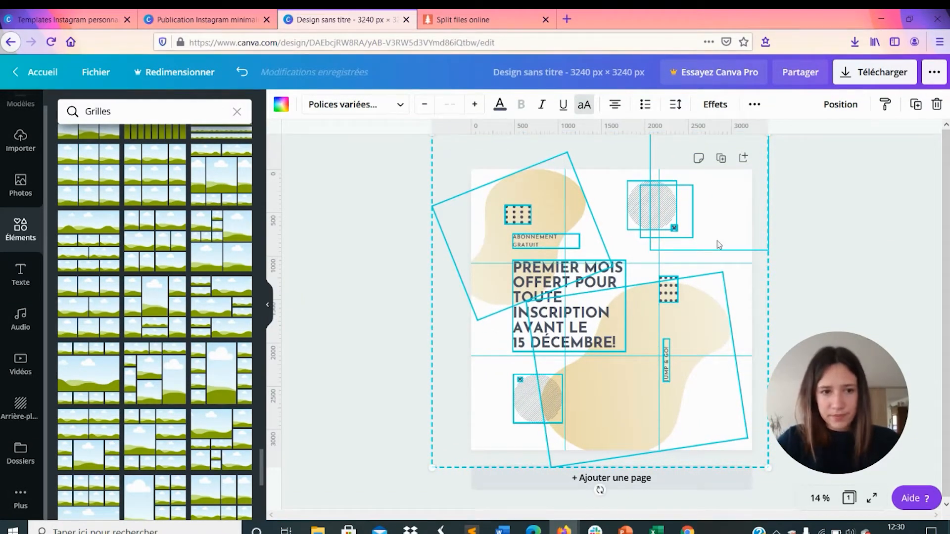
left_click(842, 268)
Enlarge and reposition the lower-right beige shape, and delete the upper-left beige shape, the texts and the dot patterns
left_click(697, 326)
left_click_drag(724, 272, 767, 232)
left_click_drag(716, 298, 744, 330)
left_click_drag(790, 260, 798, 252)
left_click(559, 208)
key("Delete")
left_click(520, 214)
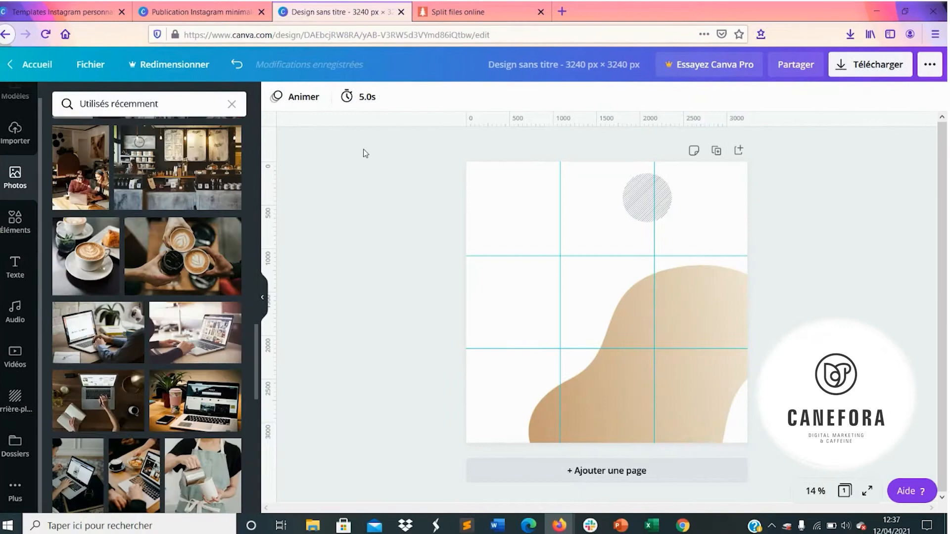
Place the photo of hands holding three coffees in the centre cell and the café counter photo in the lower-right cell
left_click_drag(188, 264, 684, 275)
left_click(308, 198)
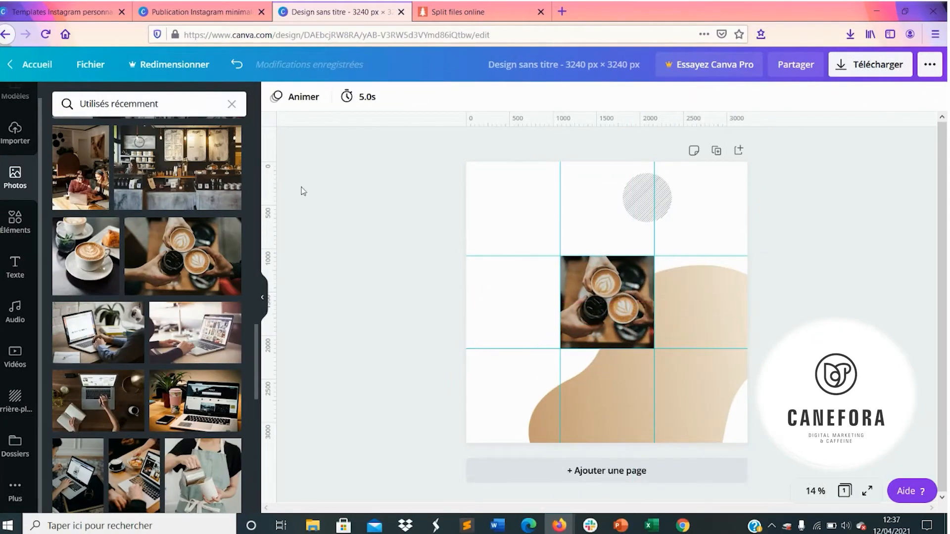
scroll(217, 297, "up", 2)
left_click_drag(177, 239, 762, 426)
left_click_drag(878, 503, 751, 435)
left_click_drag(698, 398, 718, 396)
left_click_drag(788, 395, 747, 396)
Place the photo of the latte cup with a croissant in the lower-left cell, sized to fill it
left_click(85, 328)
left_click_drag(635, 234, 534, 393)
left_click_drag(569, 466, 562, 459)
Shrink the large beige shape slightly from its upper-right corner
left_click(767, 305)
left_click(727, 302)
left_click_drag(780, 262, 767, 281)
left_click(371, 274)
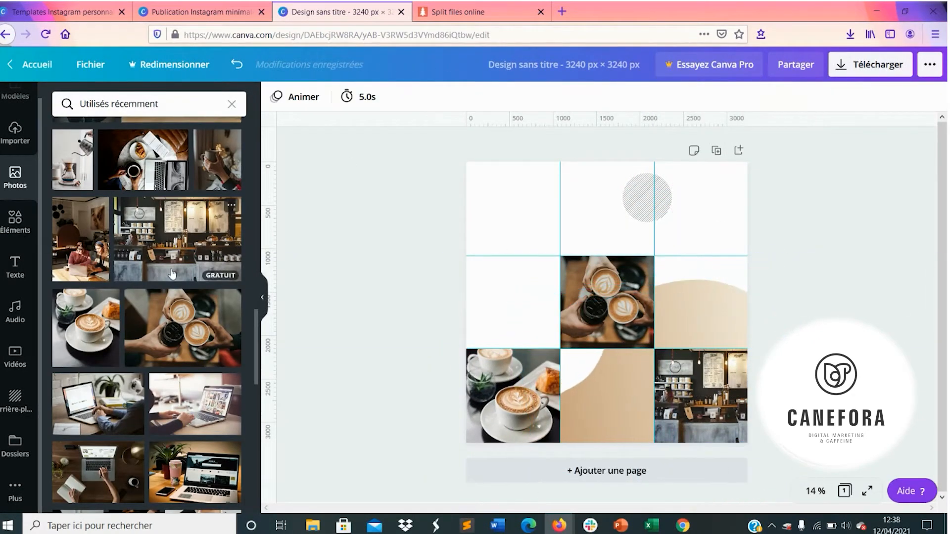
Place the photo of hands holding a dark mug in the upper-right cell and adjust its crop to fill the cell
scroll(172, 274, "up", 5)
left_click_drag(217, 445, 737, 248)
double_click(712, 170)
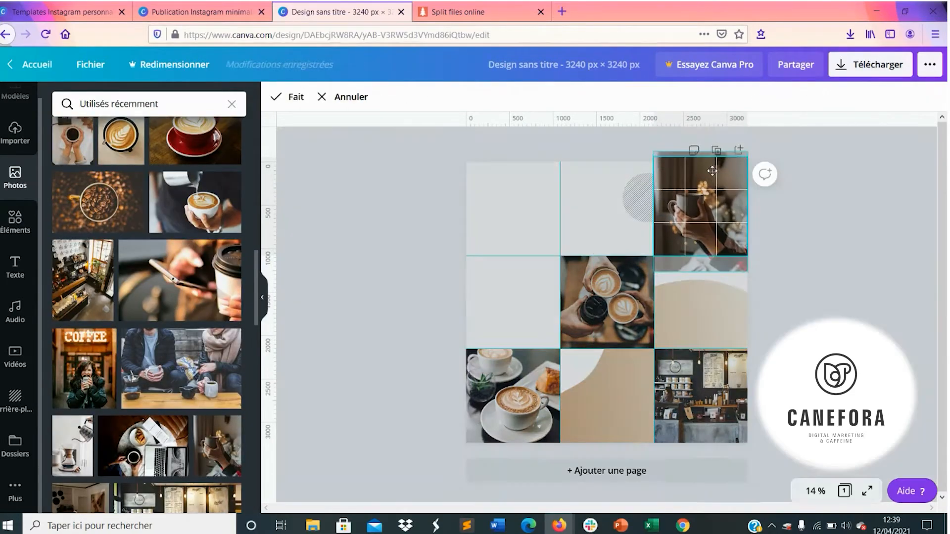
left_click_drag(712, 171, 712, 155)
Move the hatched circle to the top-centre cell's upper-left corner and place the photo of two women with a laptop in the upper-left cell
left_click_drag(638, 198, 565, 174)
scroll(148, 247, "down", 4)
left_click_drag(81, 309, 509, 198)
left_click_drag(551, 139, 560, 124)
Recolour the hatched circle brown and adjust its position in the corner of the top-centre cell
left_click(574, 178)
left_click(275, 97)
left_click(98, 218)
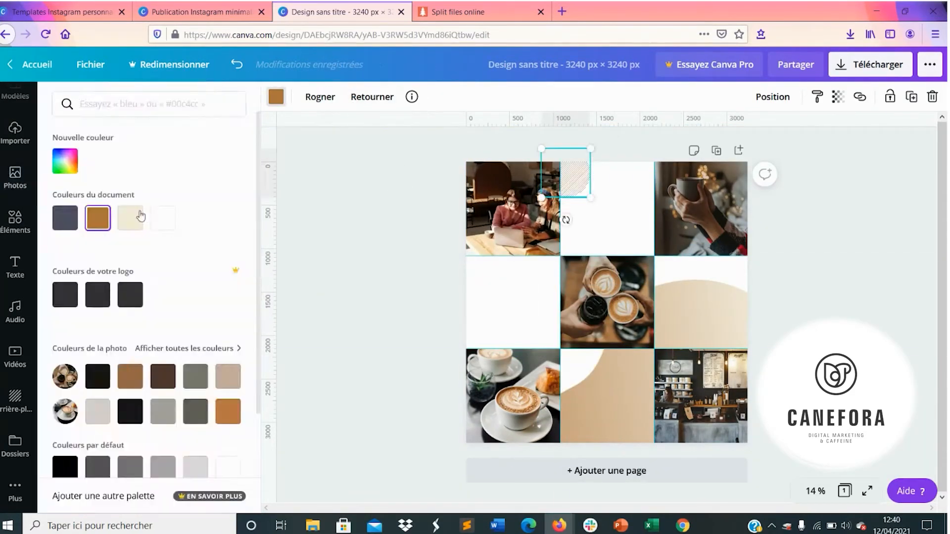
left_click_drag(569, 176, 575, 185)
Find the moka pot drawing among the recently used elements and place it in the top-centre cell
left_click(15, 221)
left_click(231, 104)
left_click(225, 161)
scroll(144, 250, "down", 6)
left_click_drag(87, 317, 606, 208)
left_click(375, 195)
Place the wavy steam lines over the hatched circle beside the moka pot and recolour them dark grey
scroll(148, 324, "up", 3)
scroll(149, 324, "up", 5)
left_click_drag(153, 212, 584, 228)
mouse_move(606, 198)
left_mouse_down()
mouse_move(592, 213)
mouse_move(584, 184)
left_mouse_up()
left_click(276, 97)
left_click(129, 295)
Place the cup-and-saucer drawing in the middle-right cell with a dark scribble above it as steam
scroll(153, 297, "down", 6)
left_click_drag(89, 342, 714, 311)
scroll(153, 297, "up", 6)
left_click_drag(216, 213, 703, 267)
left_click(276, 96)
left_click(133, 218)
left_click(376, 207)
Place the portafilter drawing in the middle-left cell
scroll(198, 277, "down", 6)
left_click_drag(218, 292, 513, 302)
left_click_drag(513, 341, 489, 336)
Add the coffee beans drawing, recolour it dark, shrink it and place it beside the portafilter
left_click(150, 271)
left_click(276, 96)
left_click(130, 218)
left_click_drag(654, 349, 586, 282)
left_click_drag(574, 270, 518, 326)
left_click(577, 359)
Place the leafy branch in the middle-left cell's upper-left corner, adjust its stacking order and recolour it brown
scroll(148, 269, "up", 6)
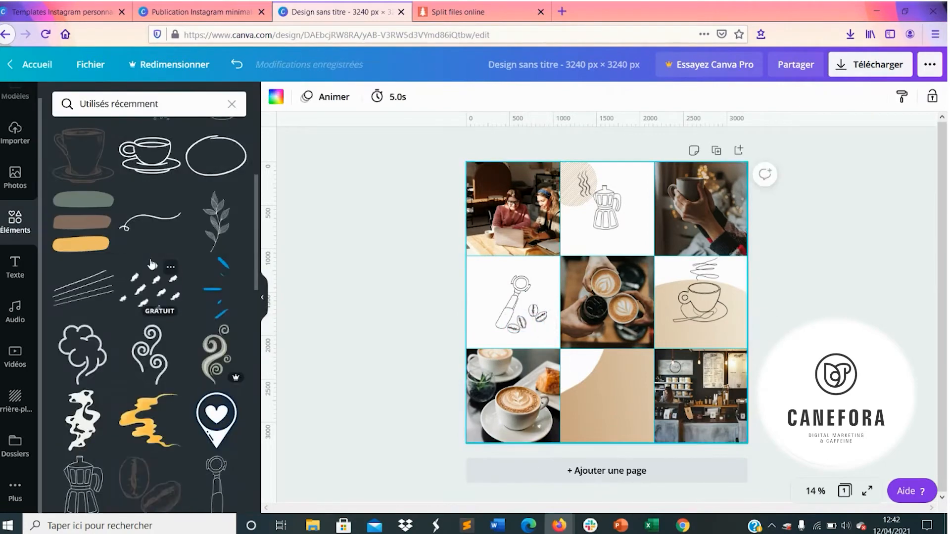
left_click_drag(219, 414, 478, 272)
left_click(772, 96)
left_click(738, 131)
left_click(275, 96)
left_click(162, 218)
left_click(534, 277)
left_click(816, 278)
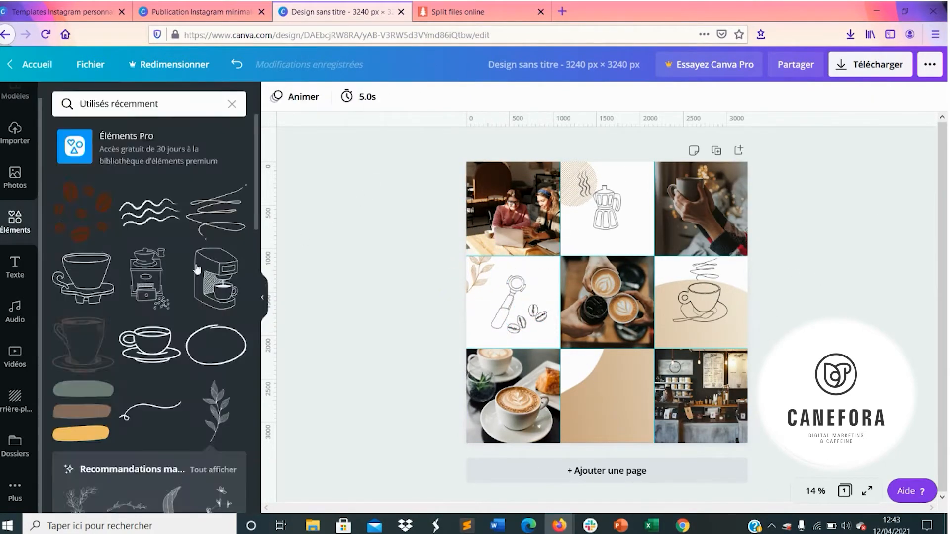
Add the takeaway cup drawing to the lower-centre cell and recolour it dark
scroll(148, 269, "down", 6)
left_click(144, 267)
left_click_drag(606, 302, 595, 416)
left_click_drag(586, 461, 601, 459)
left_click(275, 97)
left_click(130, 218)
Add the three accent strokes, recolour them dark grey, shrink them and place them at the takeaway cup's lower left
left_click(217, 216)
left_click(276, 96)
left_click(163, 218)
left_click_drag(607, 303, 589, 343)
left_click_drag(588, 373, 580, 441)
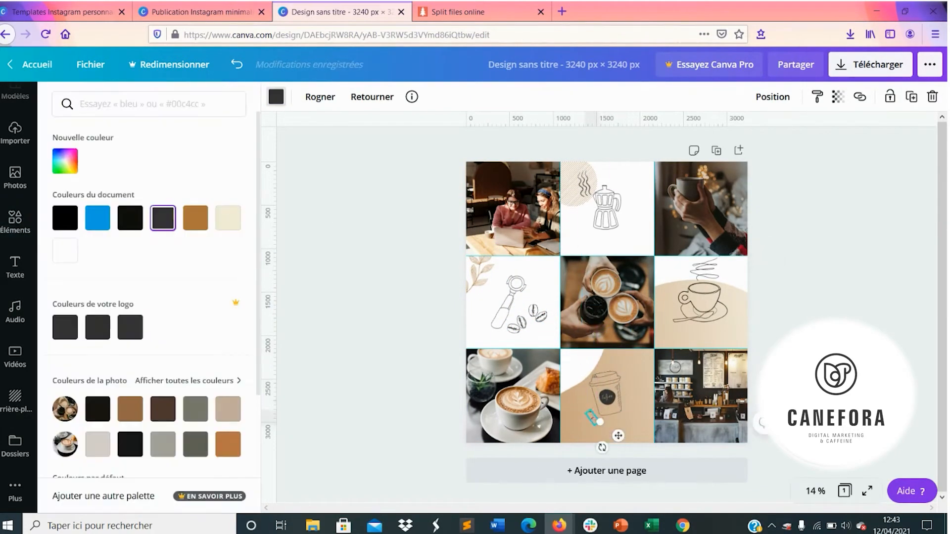
left_click(779, 420)
Duplicate the page and place the café interior photo across page 2's top-centre and upper-right cells, cropped to the row's height
left_click(716, 151)
left_click(15, 177)
scroll(174, 275, "down", 10)
scroll(173, 276, "up", 10)
left_click_drag(82, 289, 679, 269)
left_click_drag(658, 339, 660, 276)
Delete page 2's upper-left photo and shift the lower-centre beige shape down and to the left
left_click(521, 238)
key("Delete")
left_click_drag(628, 436, 514, 479)
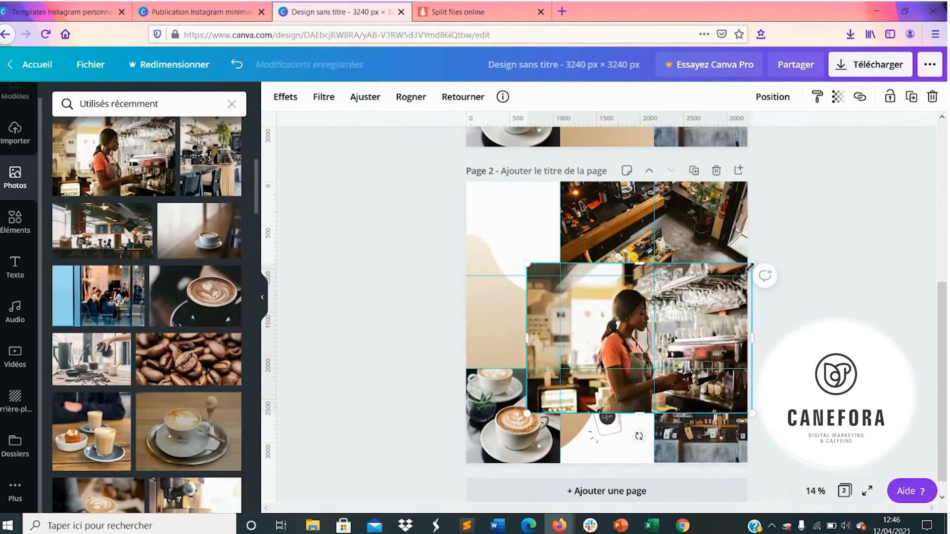
Position the barista photo in page 2's centre cell and adjust the crop of the hands-with-latte photo in the lower-left cell
left_click_drag(636, 361, 608, 346)
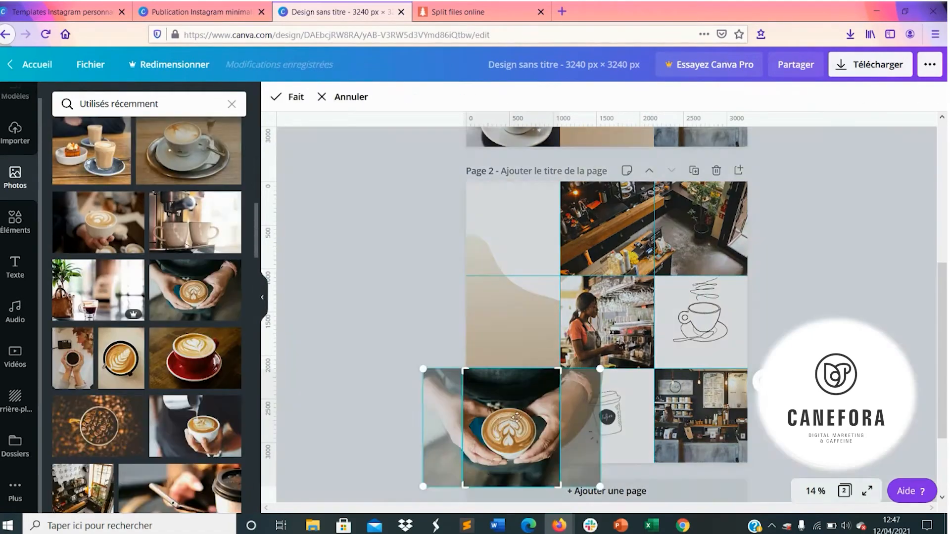
left_click_drag(495, 425, 499, 420)
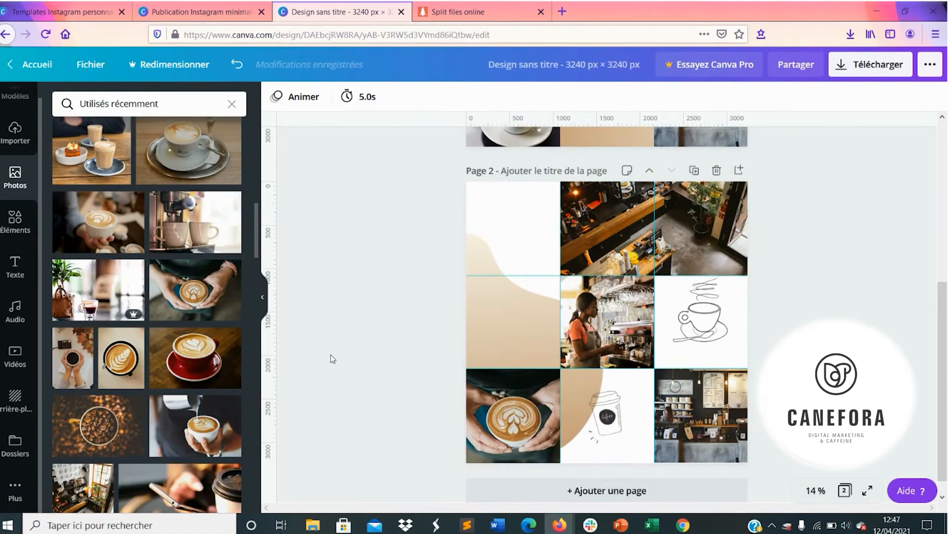
scroll(150, 256, "down", 5)
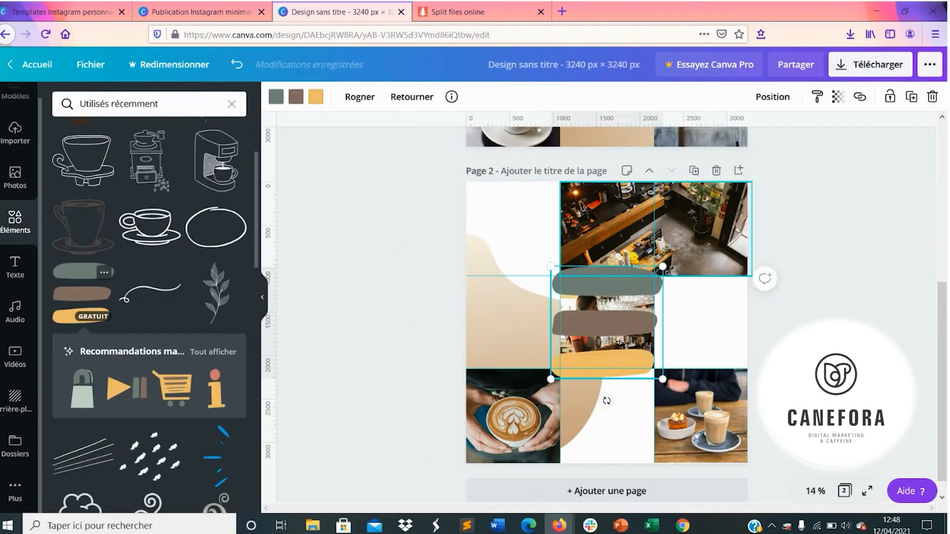
Scale the three brush strokes to about 367 × 369 px in page 2's lower-centre cell, colouring the upper one orange and the middle one grey
mouse_move(605, 399)
left_mouse_down()
mouse_move(569, 490)
mouse_move(577, 484)
left_mouse_up()
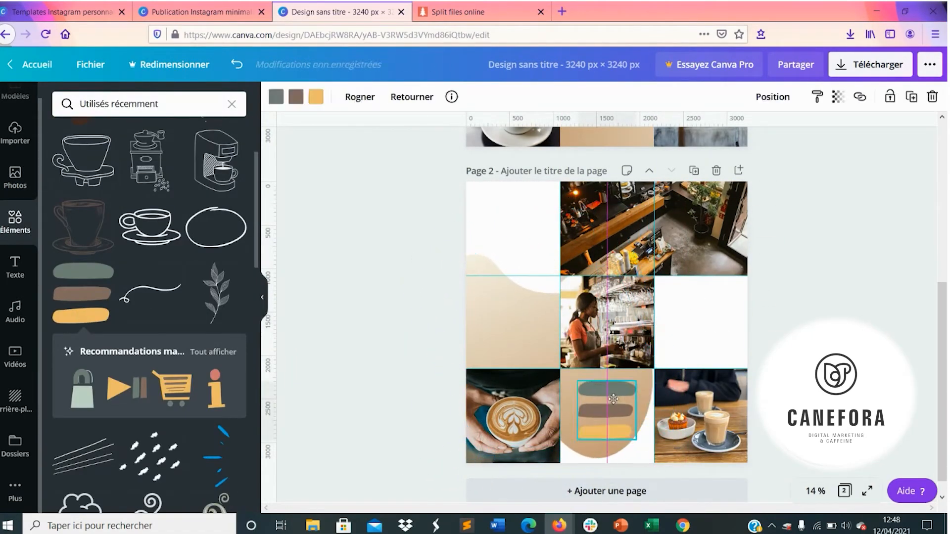
left_click_drag(648, 459, 631, 428)
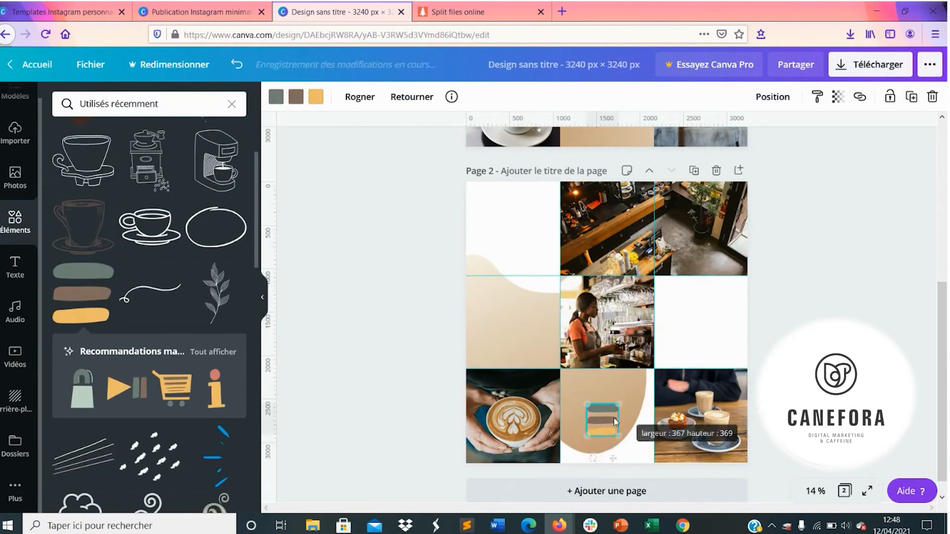
left_click(276, 96)
left_click(228, 409)
left_click(296, 97)
scroll(149, 296, "down", 2)
left_click(196, 360)
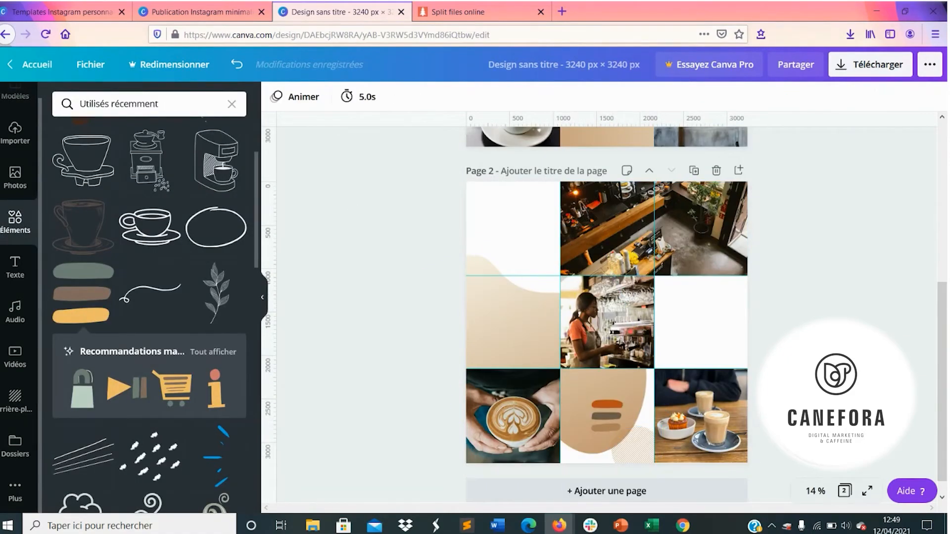
Place a dark coffee beans drawing above the cup drawing in page 2's middle-right cell
scroll(148, 233, "down", 5)
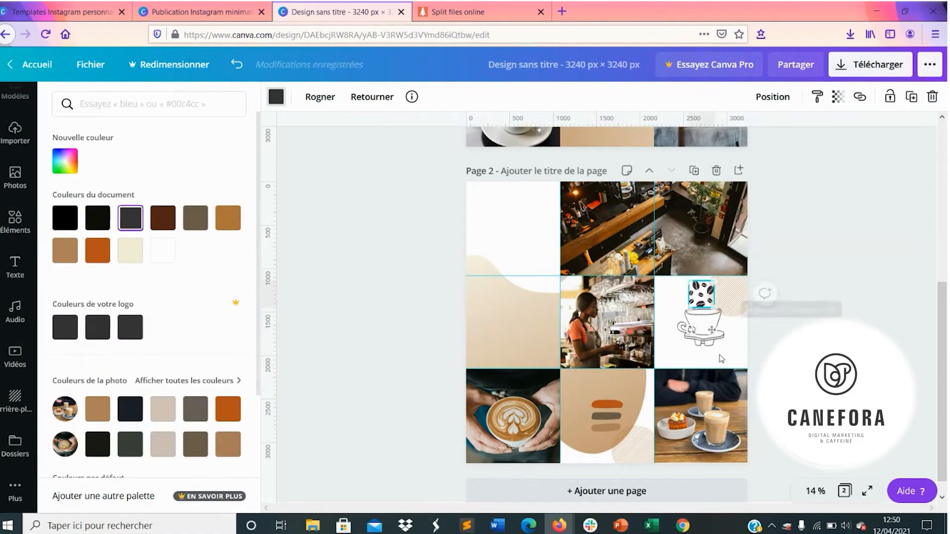
left_click(866, 282)
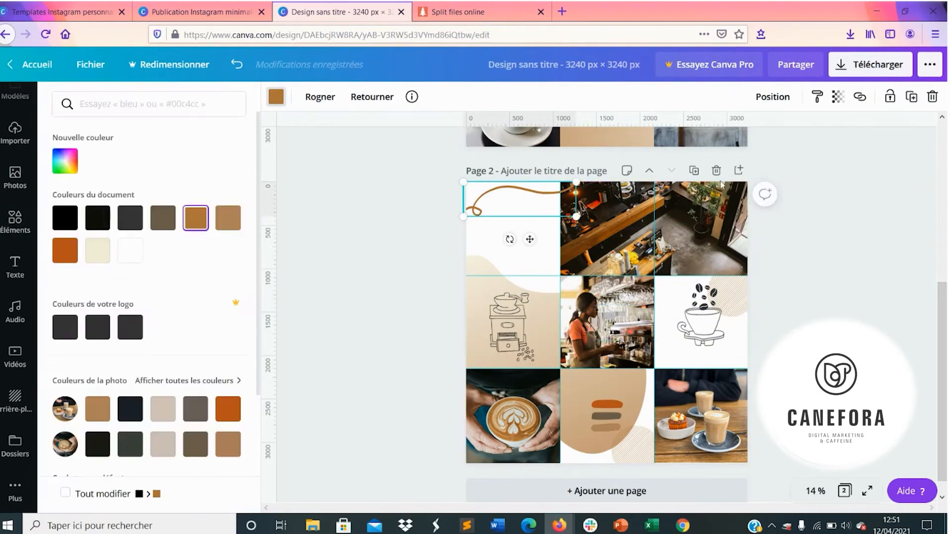
Add the title "D'abord, il me faut un café." to page 2 and set its font to Nickainley
left_click(15, 267)
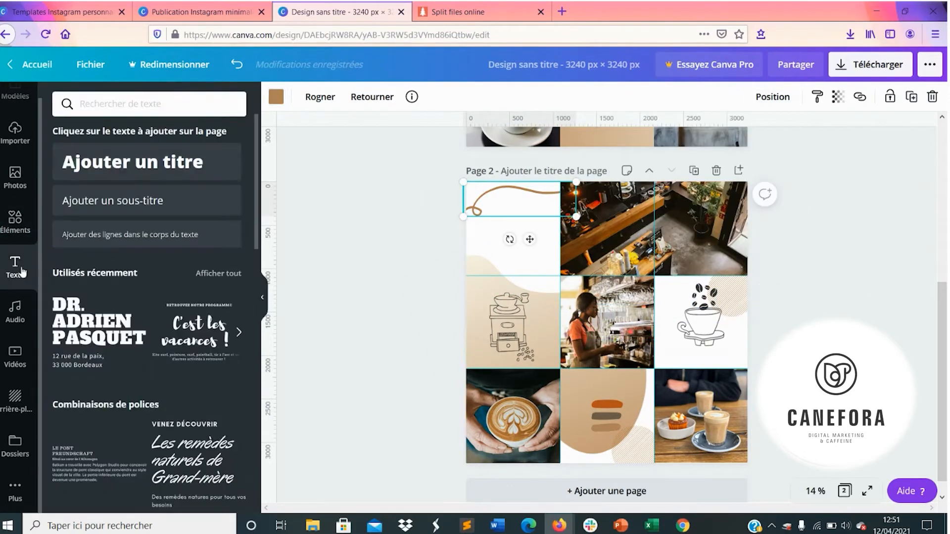
left_click(350, 97)
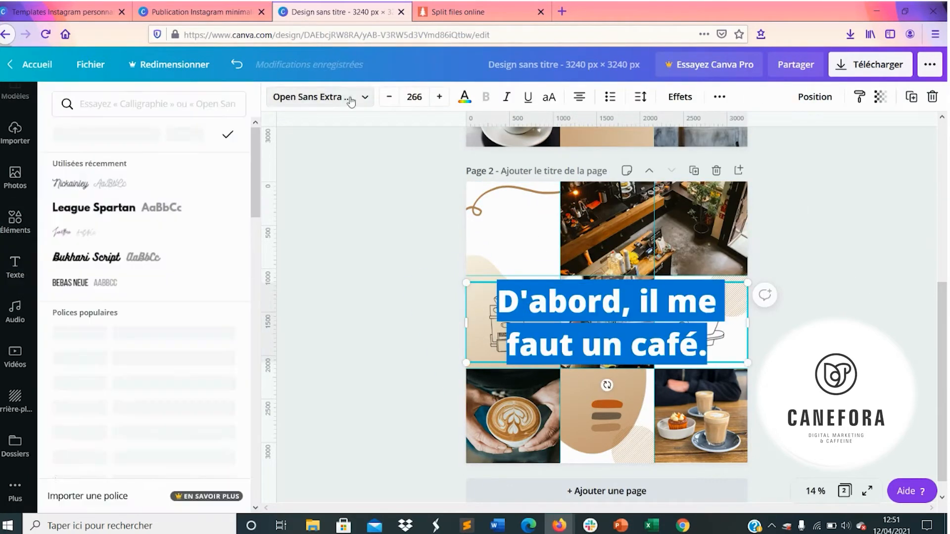
left_click(70, 183)
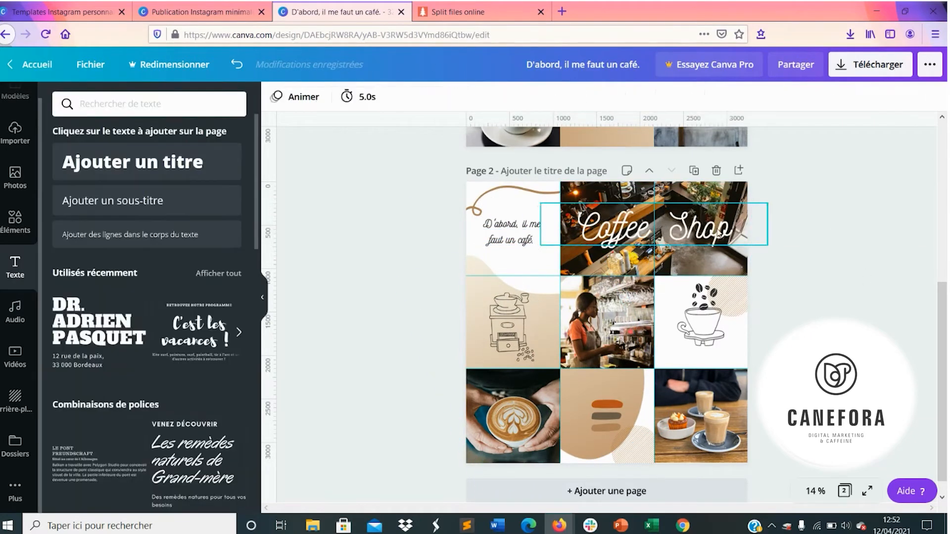
Remove a space between the words of the "Coffee Shop" title, enlarge it slightly and position it across the café interior photo
left_click(718, 233)
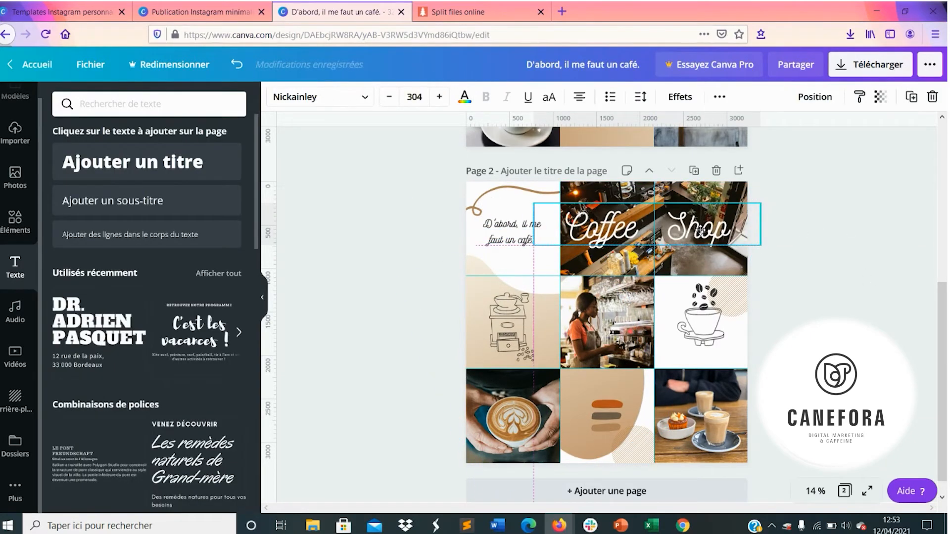
left_click(808, 233)
left_click(677, 224)
key("BackSpace")
left_click_drag(759, 203, 781, 197)
left_click_drag(724, 233, 716, 234)
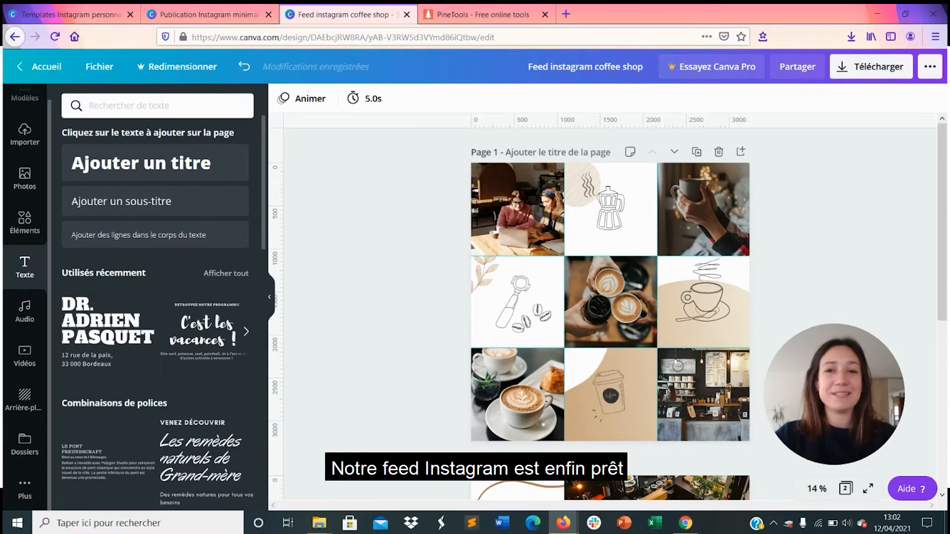
scroll(611, 312, "down", 6)
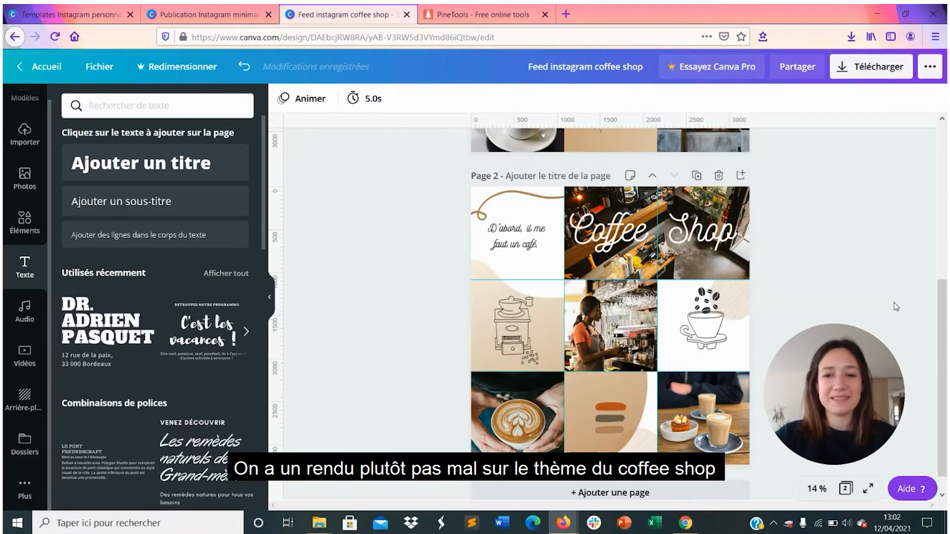
scroll(896, 307, "up", 4)
scroll(896, 307, "up", 2)
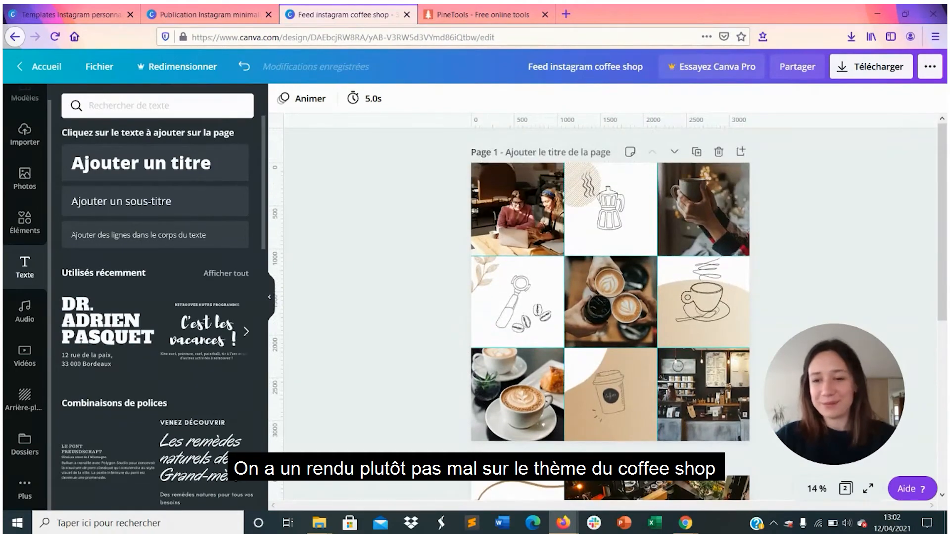
scroll(608, 306, "down", 6)
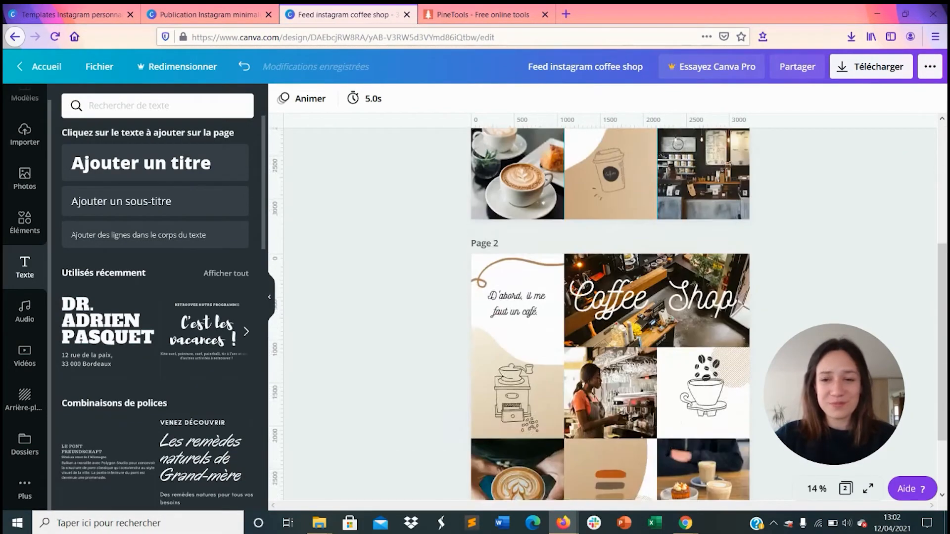
scroll(611, 306, "up", 6)
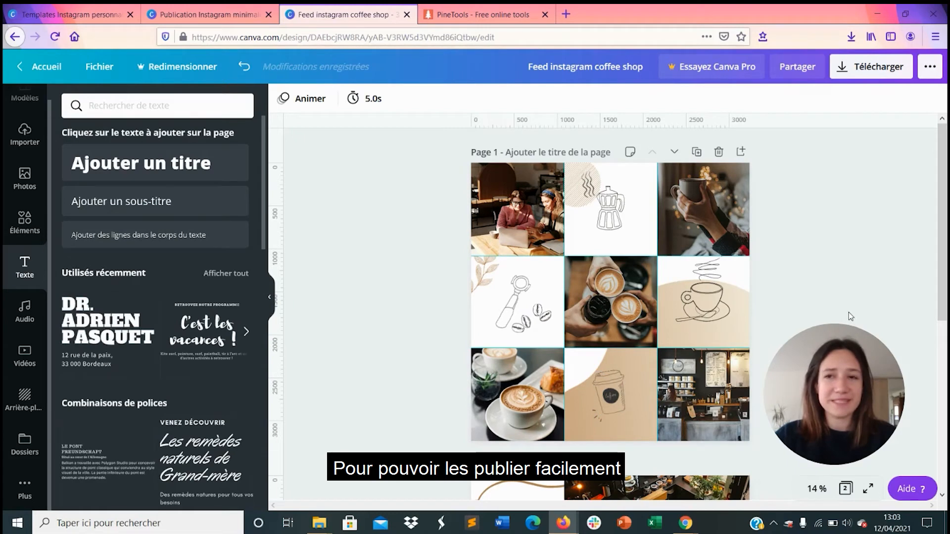
Download all pages of the design in JPG format
left_click(871, 67)
left_click(834, 164)
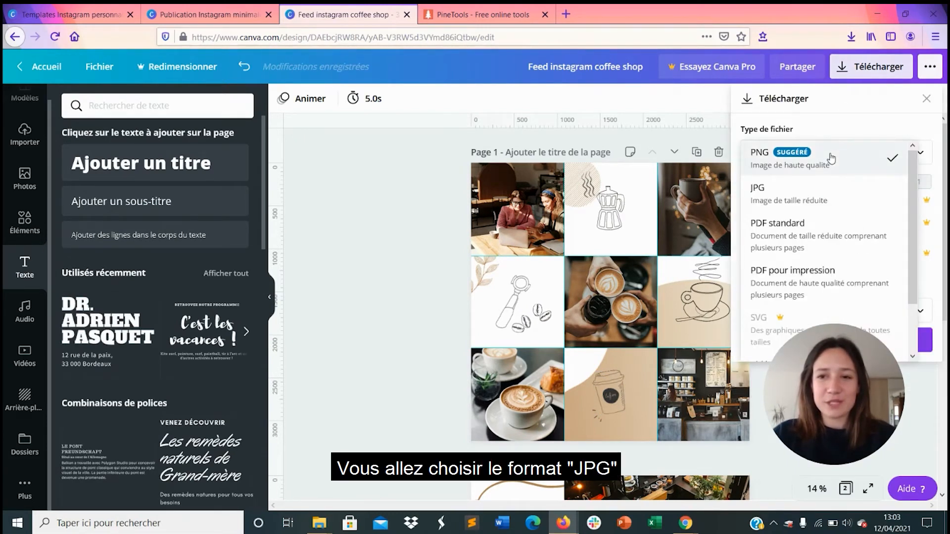
left_click(805, 206)
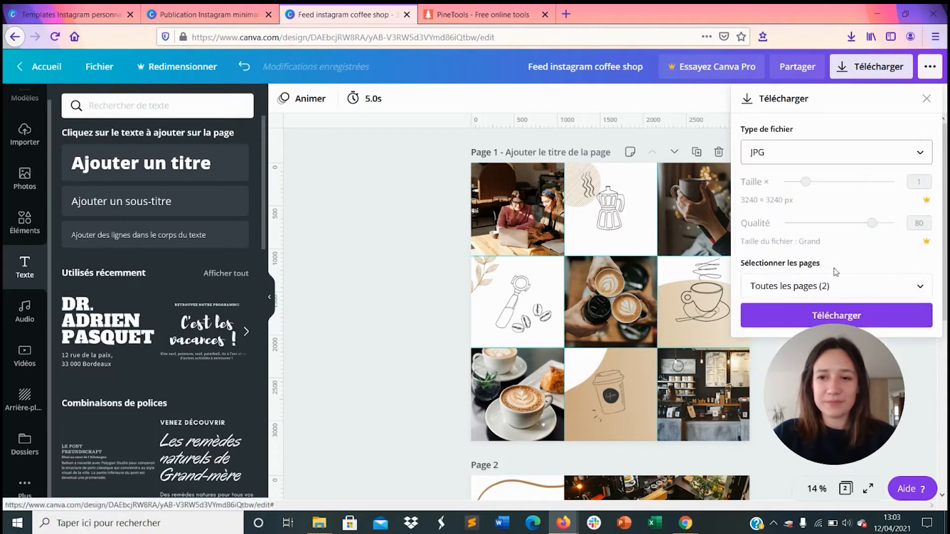
left_click(785, 324)
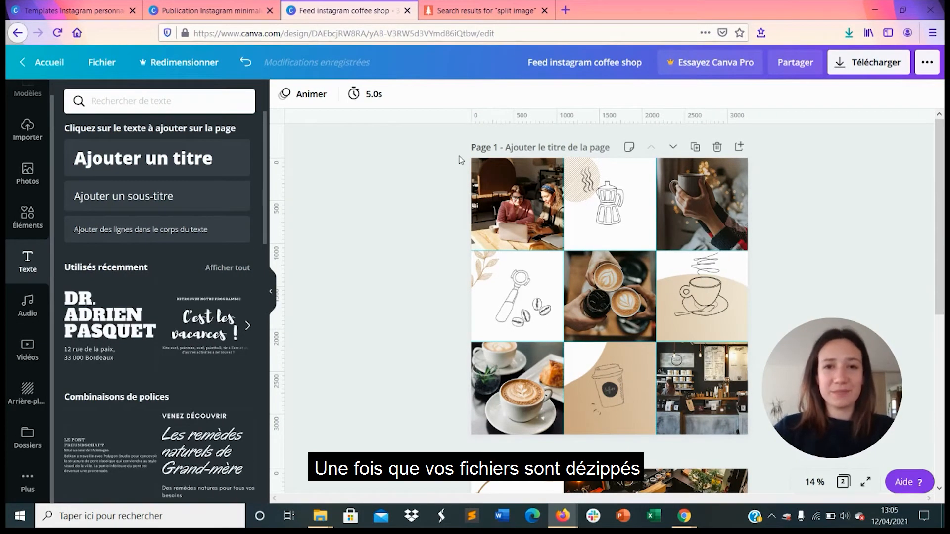
Switch to PineTools, search for "split image" and open the Split Image tool
left_click(437, 5)
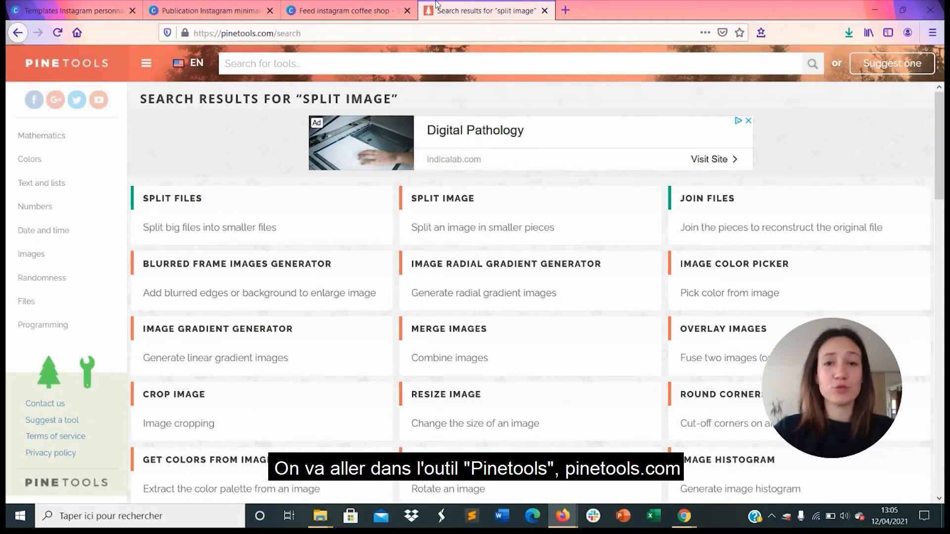
left_click(352, 56)
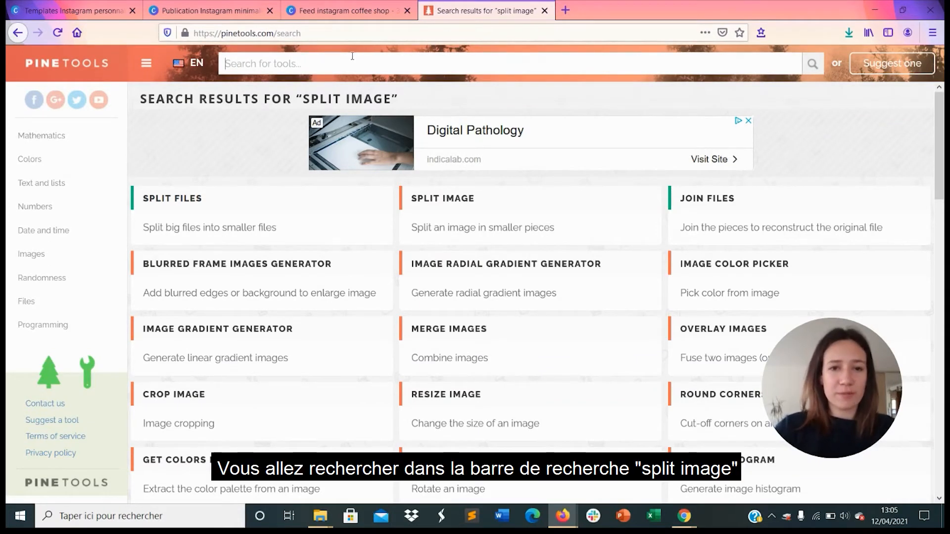
type("split image")
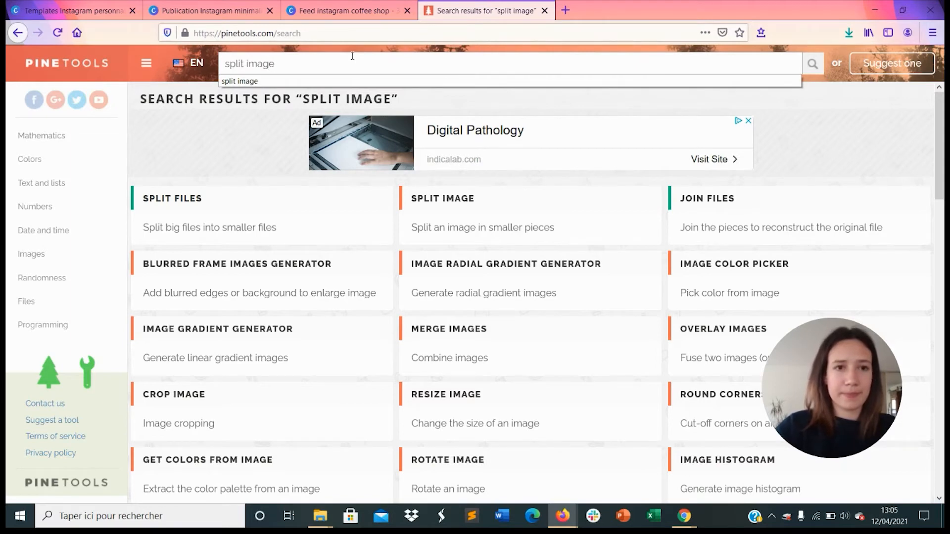
key("Return")
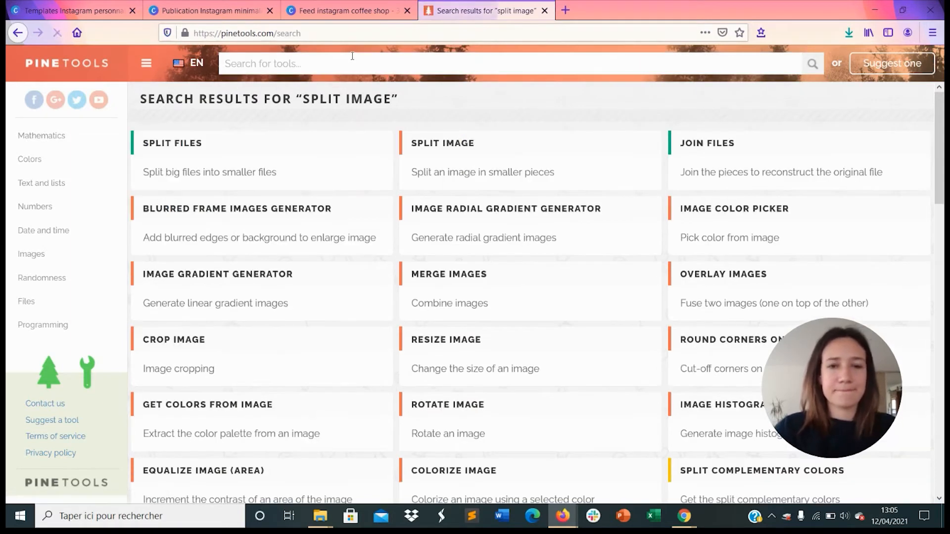
left_click(467, 150)
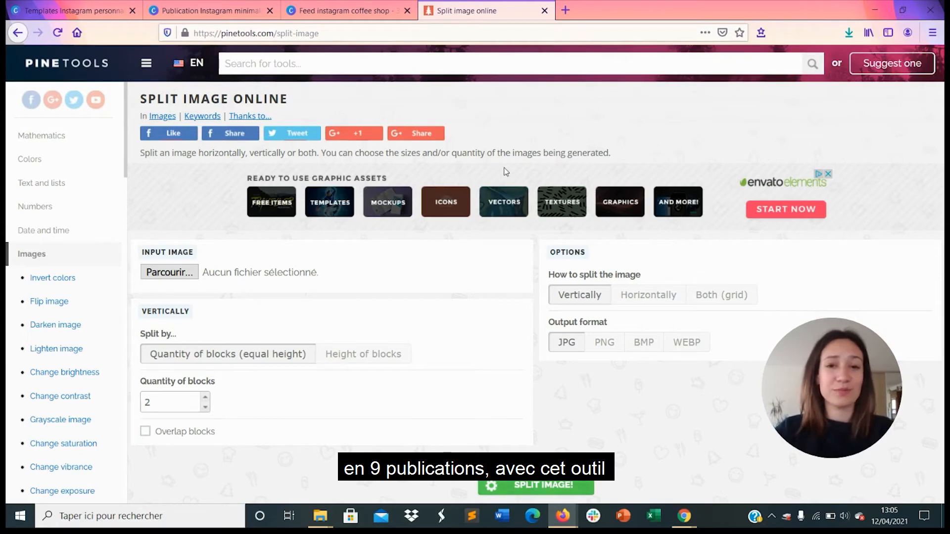
Load 1.png from the downloads folder "D'abord, il me faut mon café.(1)" as the input image
left_click(180, 272)
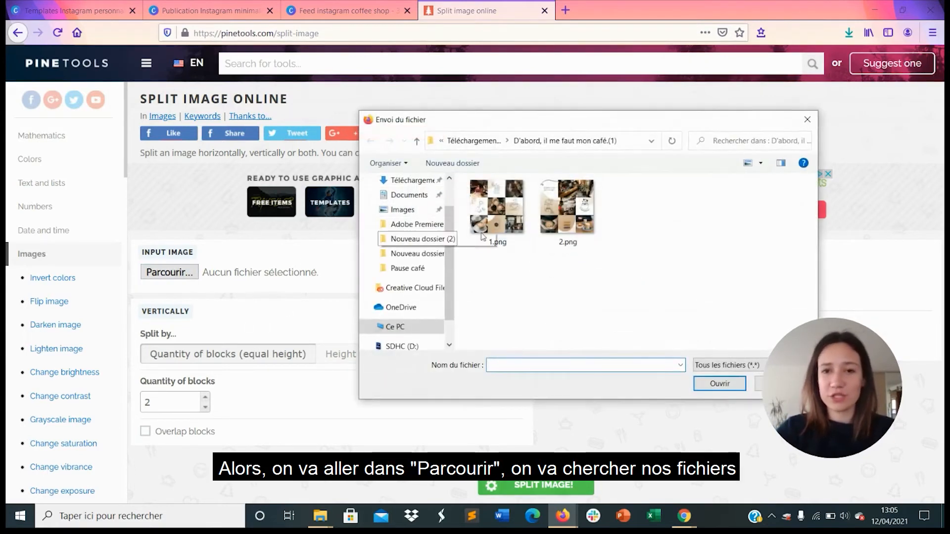
left_click(475, 141)
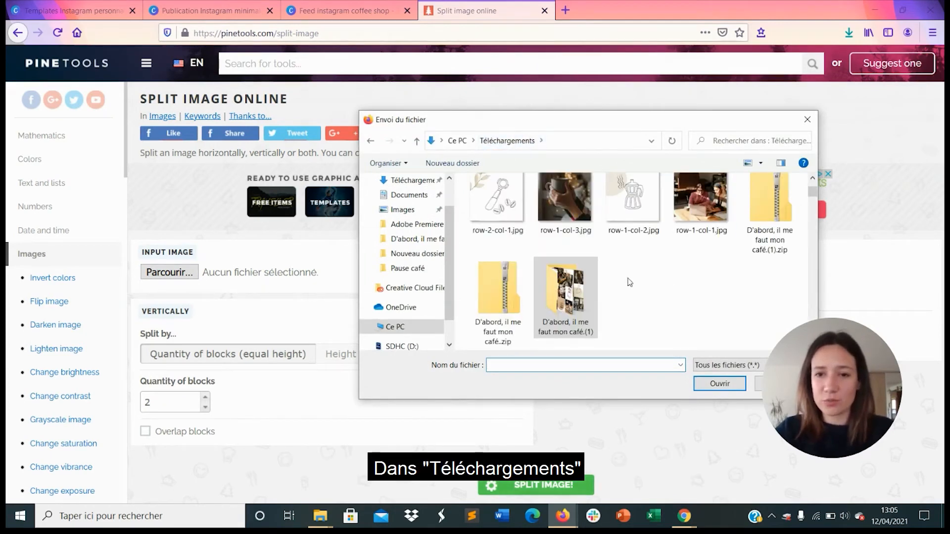
double_click(582, 306)
left_click(525, 239)
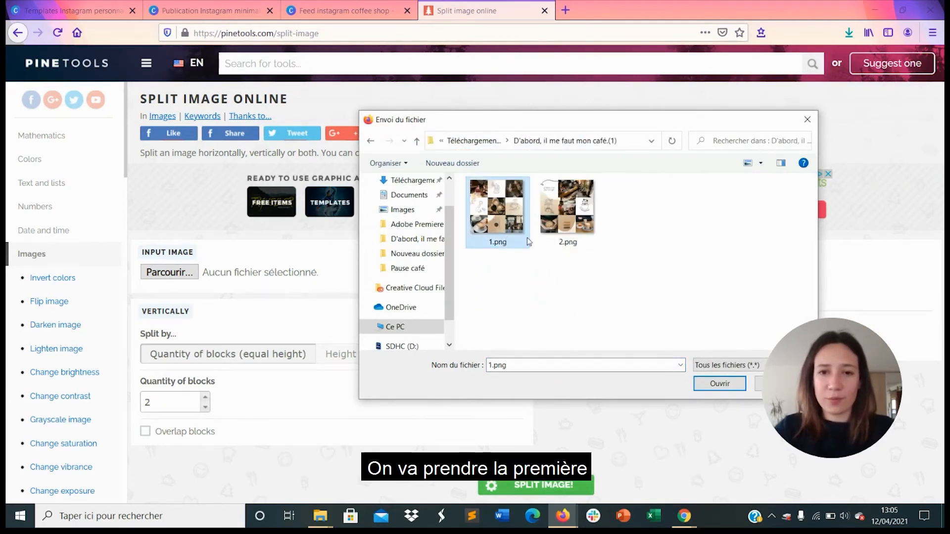
left_click(717, 385)
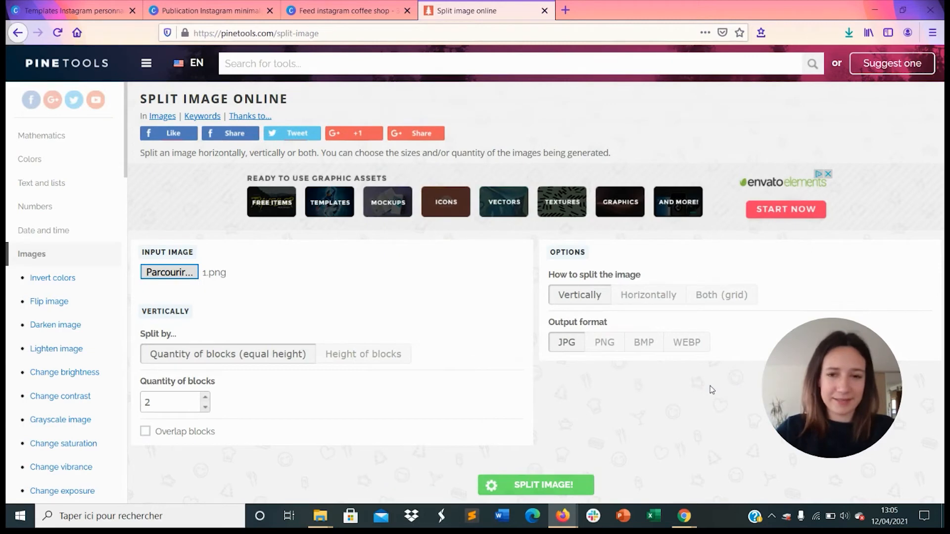
Split the mosaic as a grid with 3 equal-height blocks vertically and 3 equal-width blocks horizontally, output as JPG
scroll(425, 321, "down", 3)
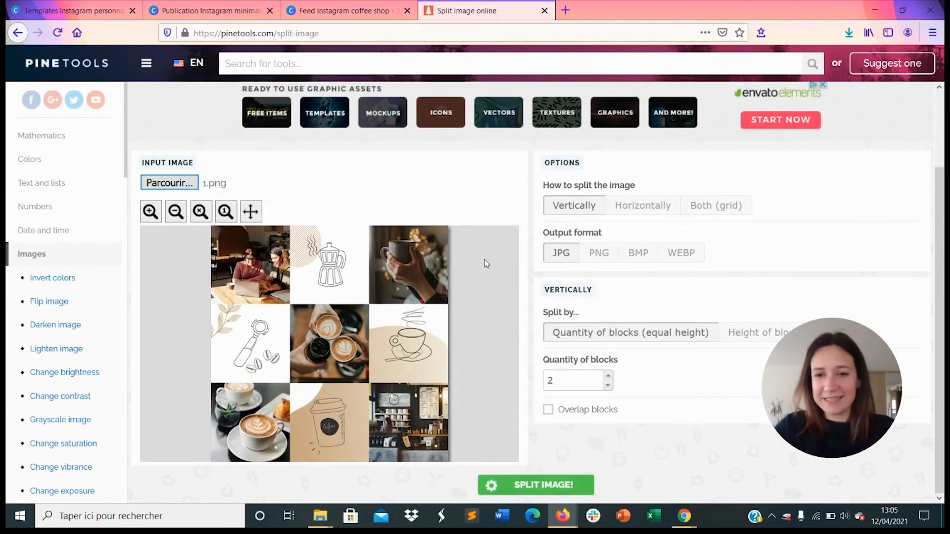
left_click(608, 377)
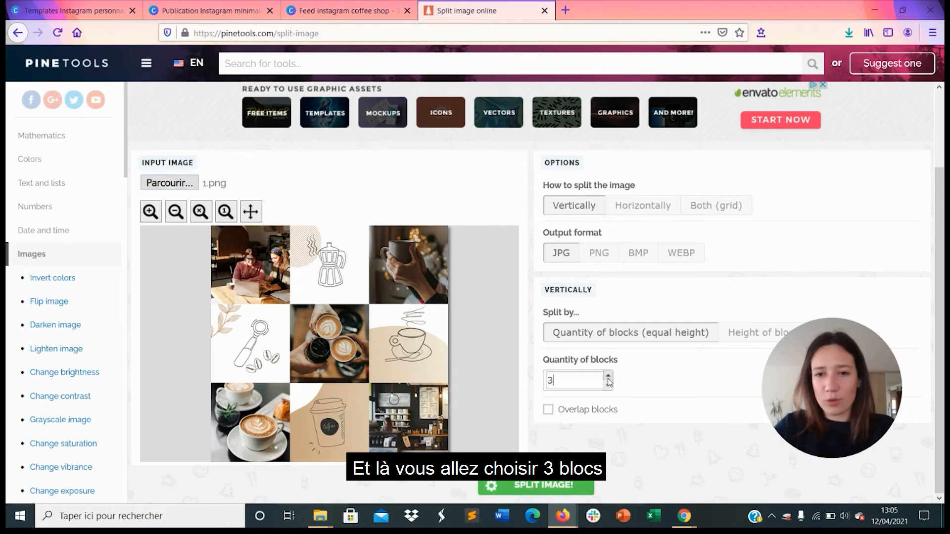
left_click(716, 207)
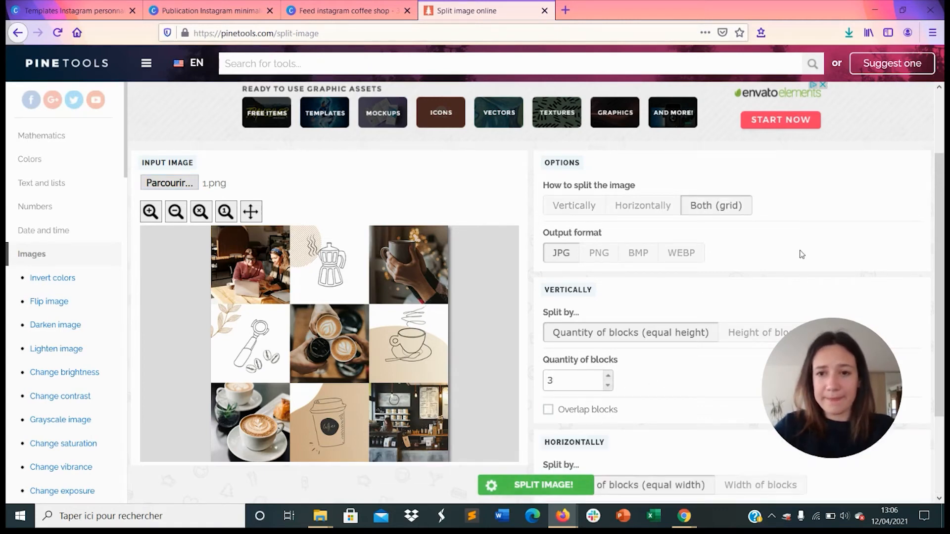
scroll(807, 254, "down", 2)
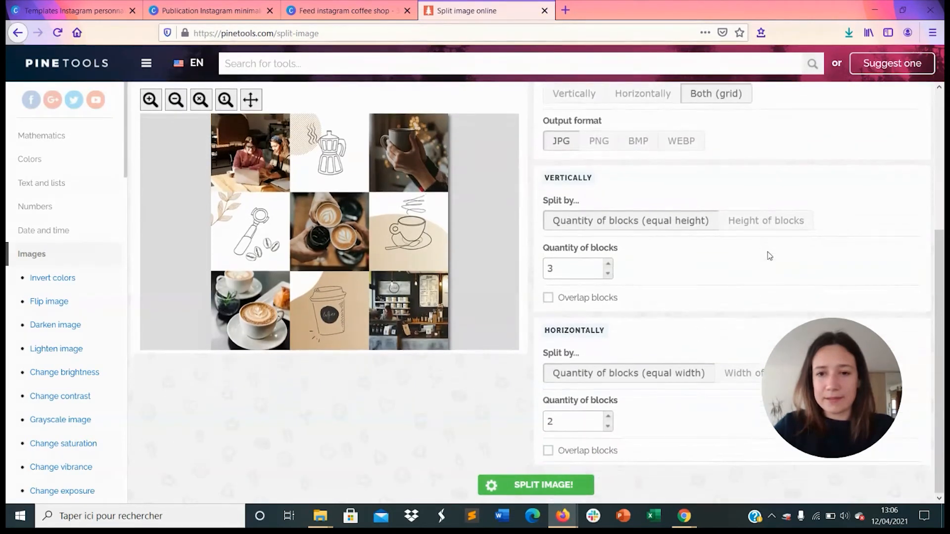
left_click(609, 417)
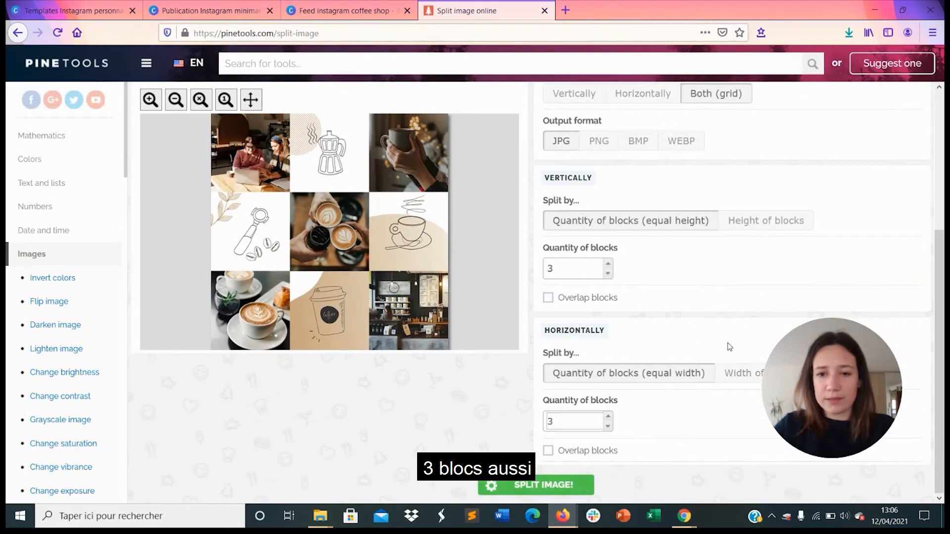
left_click(526, 487)
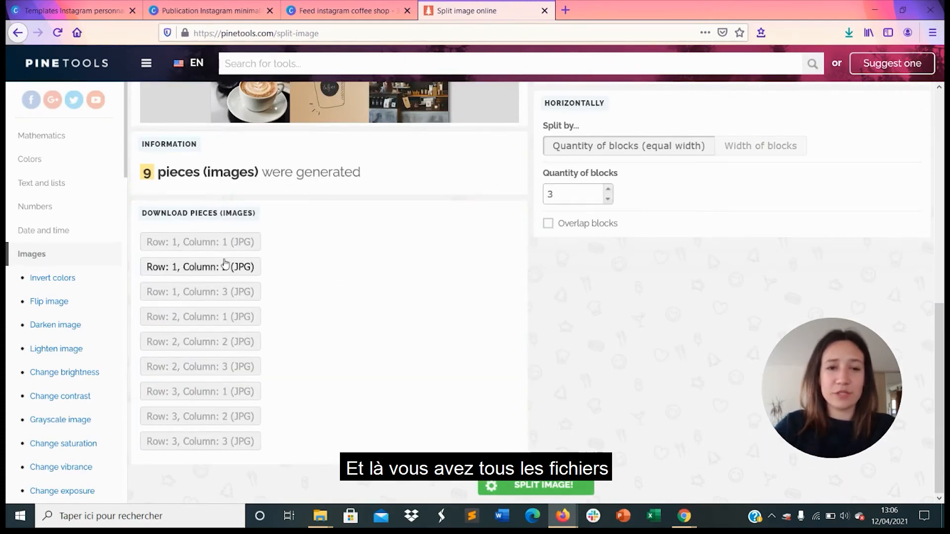
Download the row 1, column 1 piece of the split mosaic and save the JPG file
scroll(295, 294, "up", 2)
left_click(217, 313)
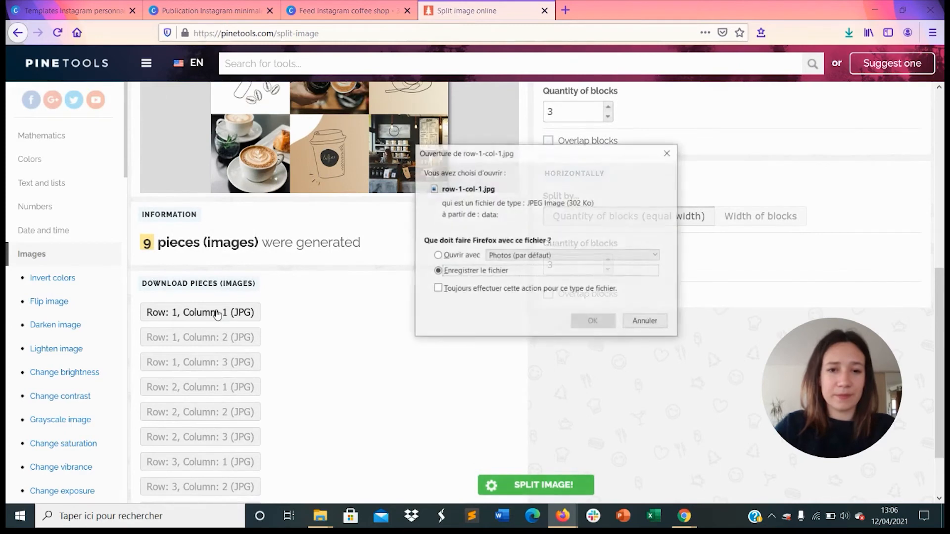
left_click(597, 324)
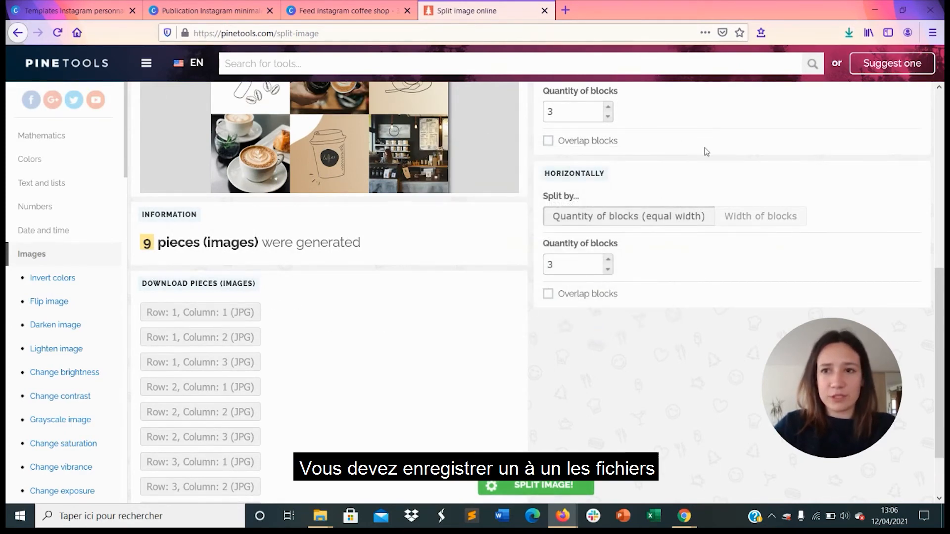
View the downloaded row 1, column 1 image, close it and review the order of the pieces in the mosaic
left_click(841, 36)
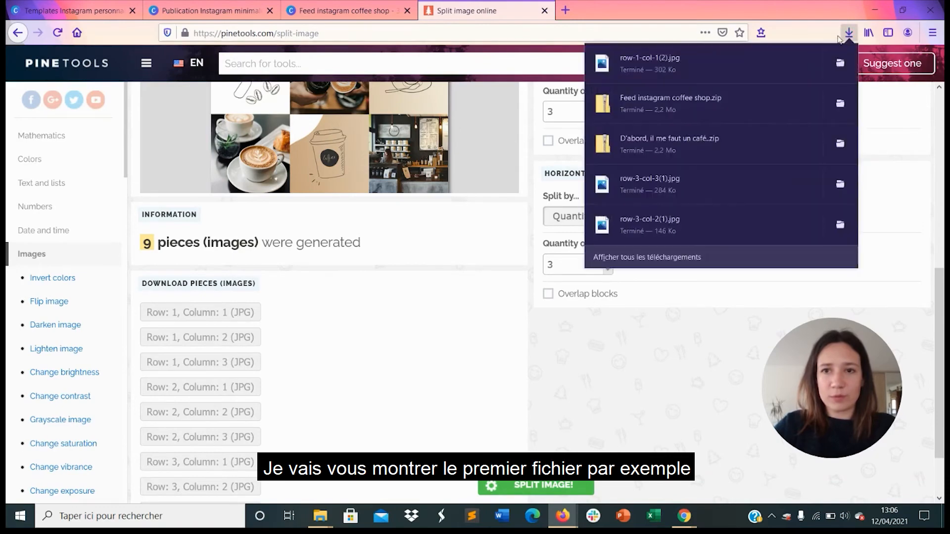
left_click(738, 60)
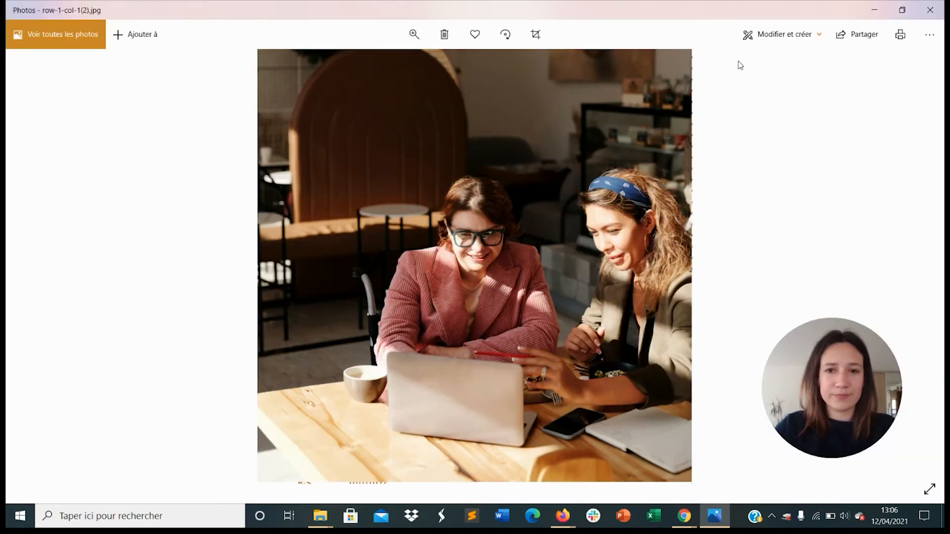
left_click(935, 6)
scroll(396, 351, "up", 5)
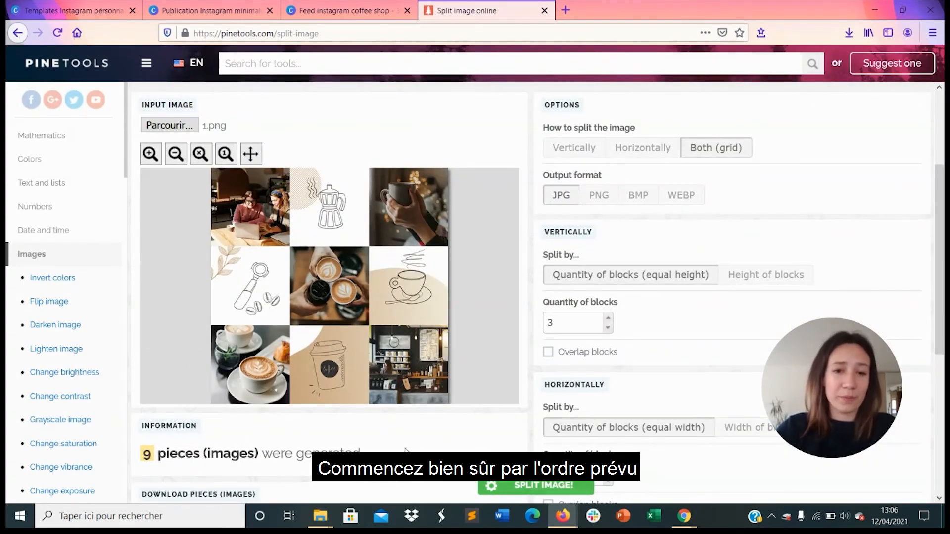
scroll(453, 376, "down", 2)
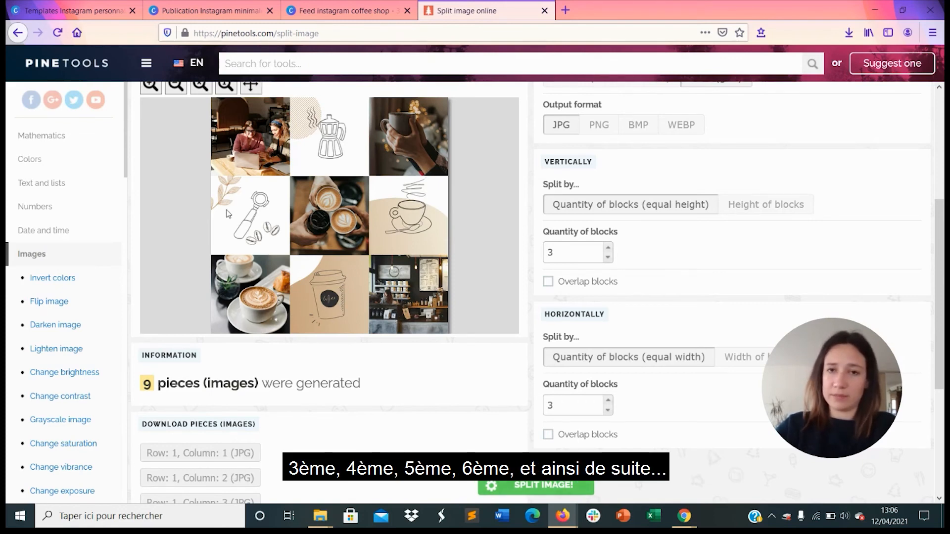
scroll(513, 185, "up", 2)
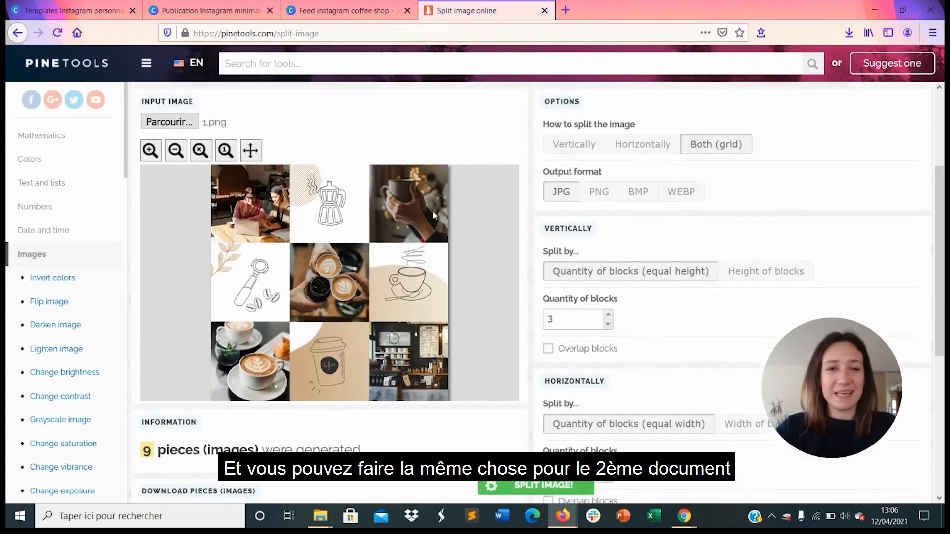